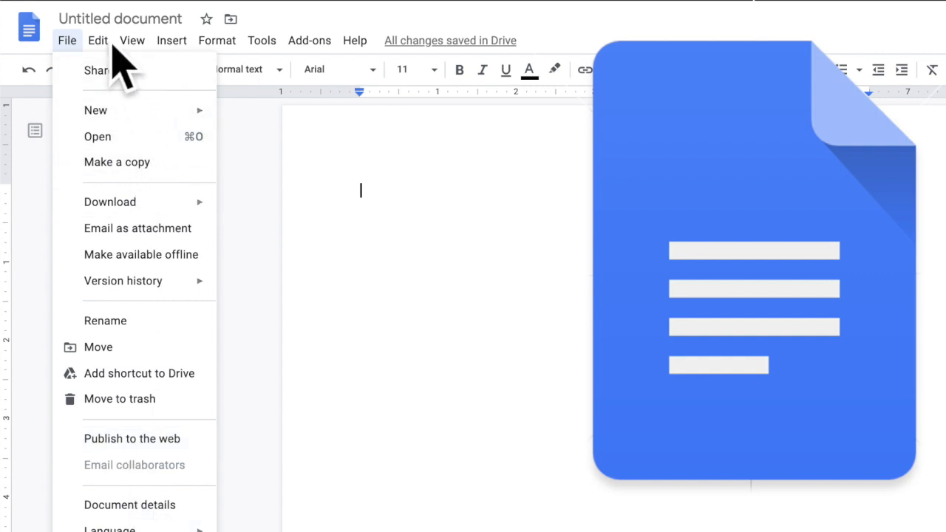
- Look through the Google apps list, then create a blank Google Doc with docs.new
mouse_move(106, 37)
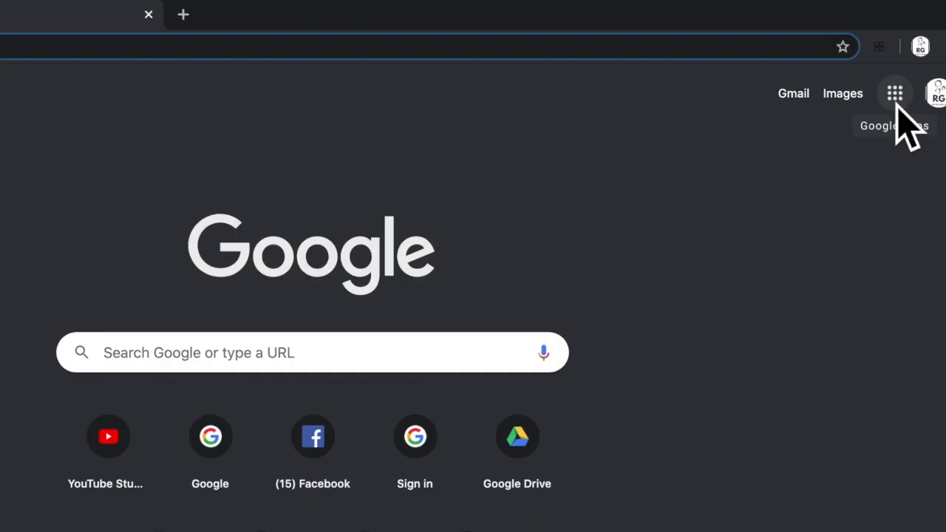
click(895, 95)
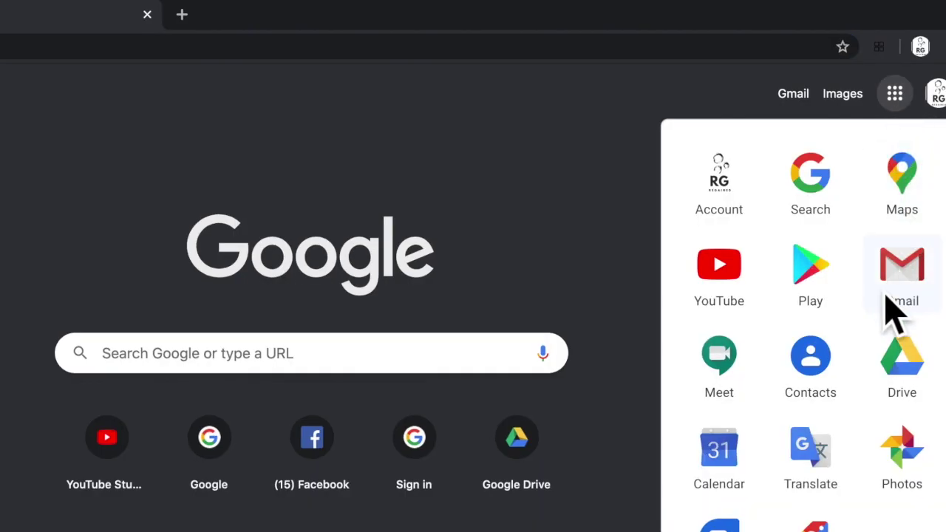
scroll(850, 340, down, 5)
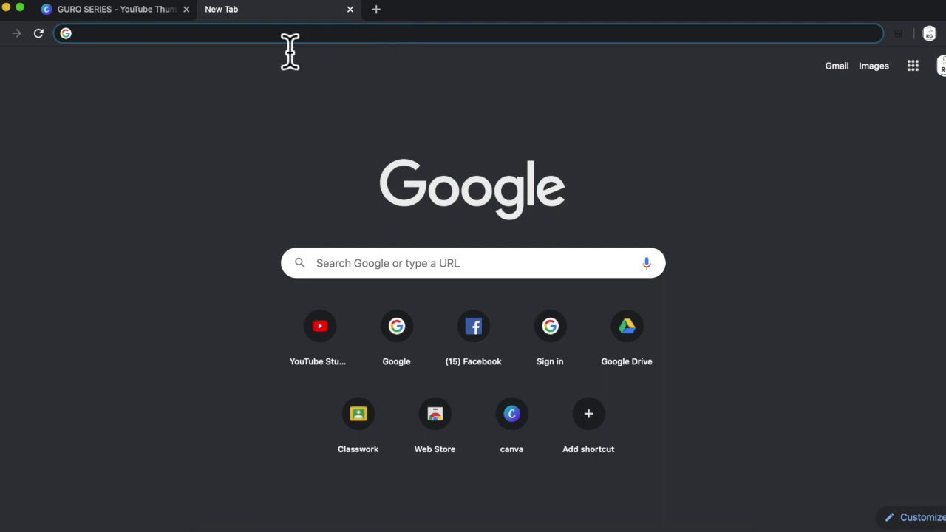
text(docs.ne)
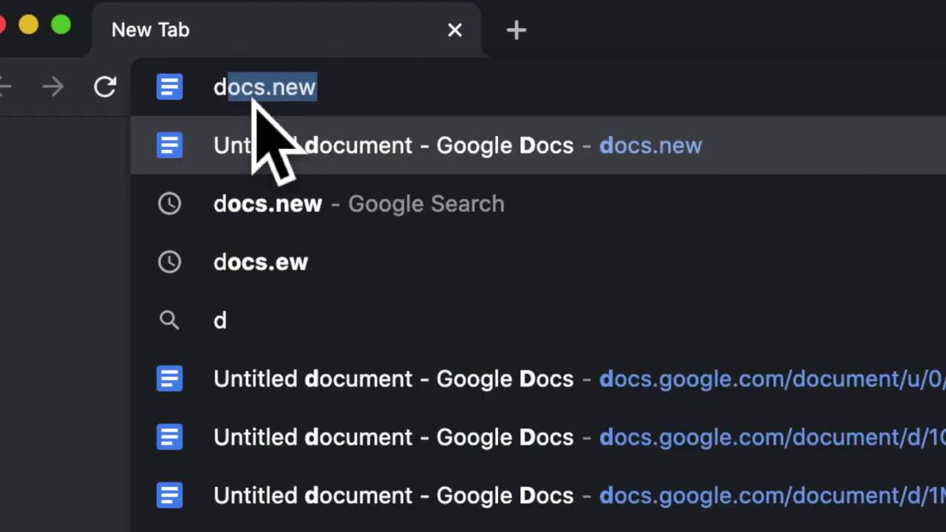
text(w)
key(Return)
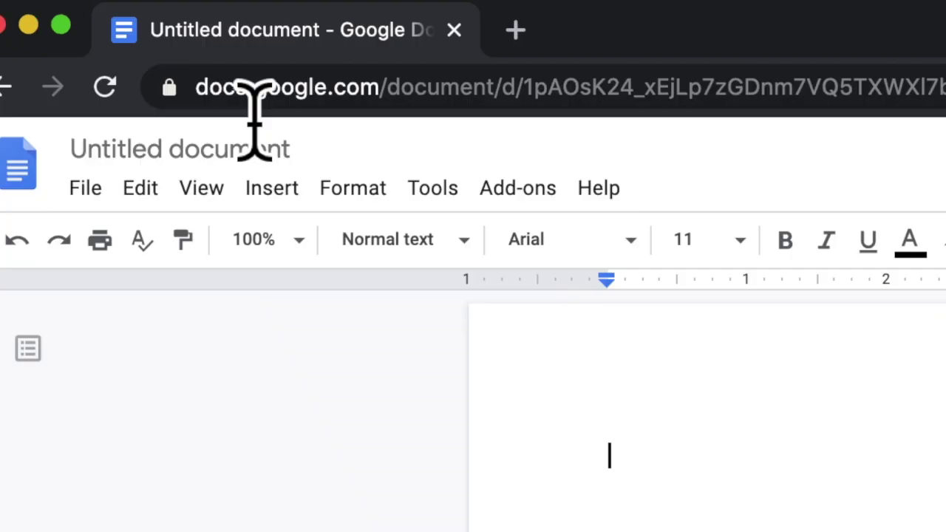
- Create two more blank Google Docs with docs.new, starting in a fresh tab
click(517, 30)
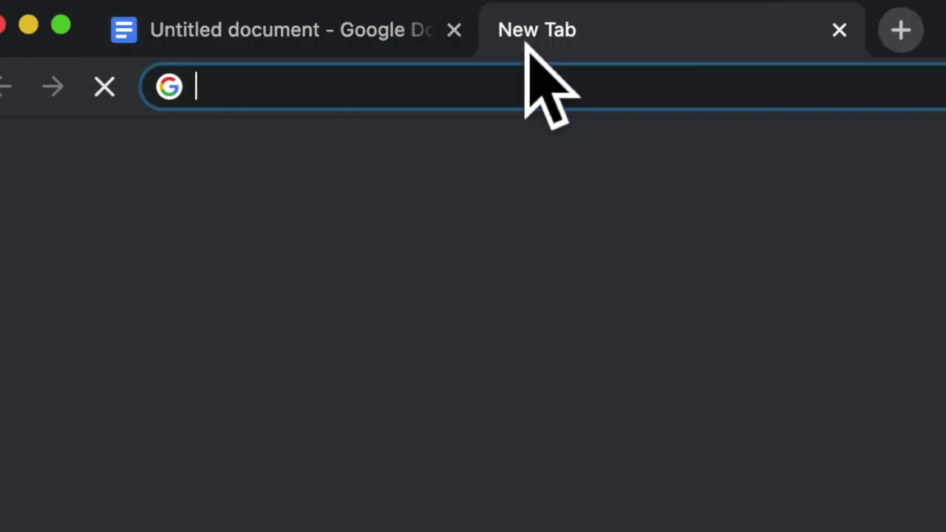
text(docs.new)
key(Return)
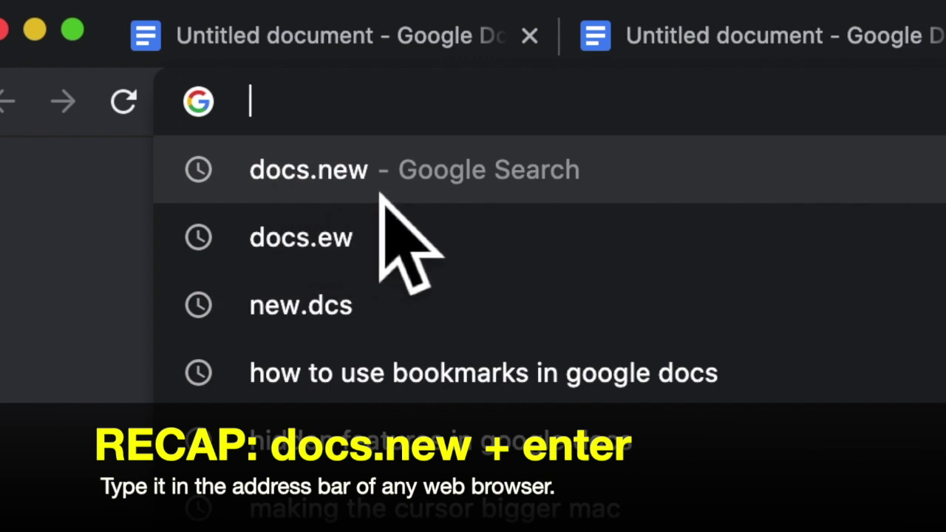
text(docs.new)
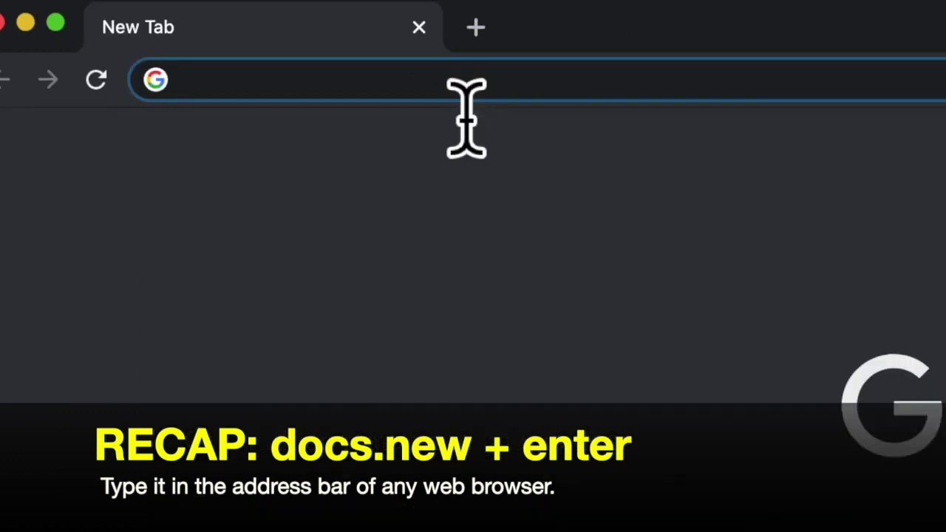
text(docs.new)
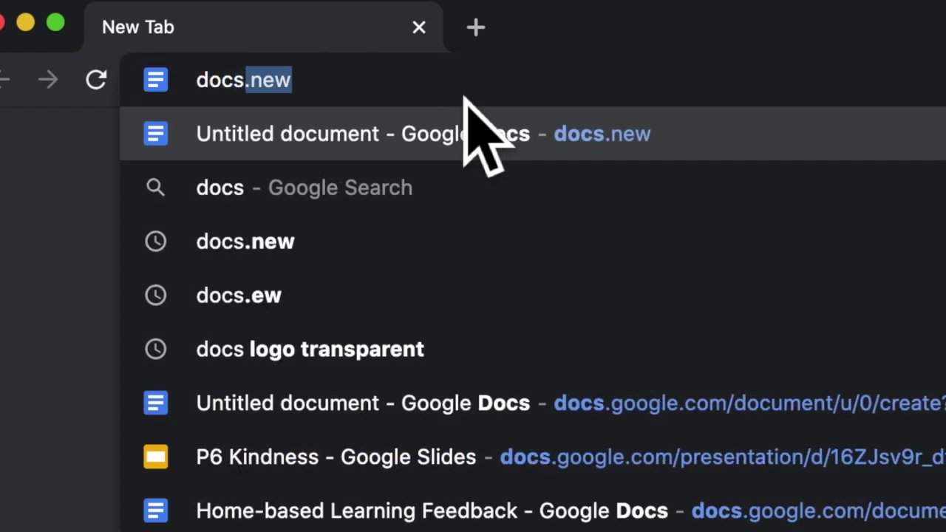
key(Return)
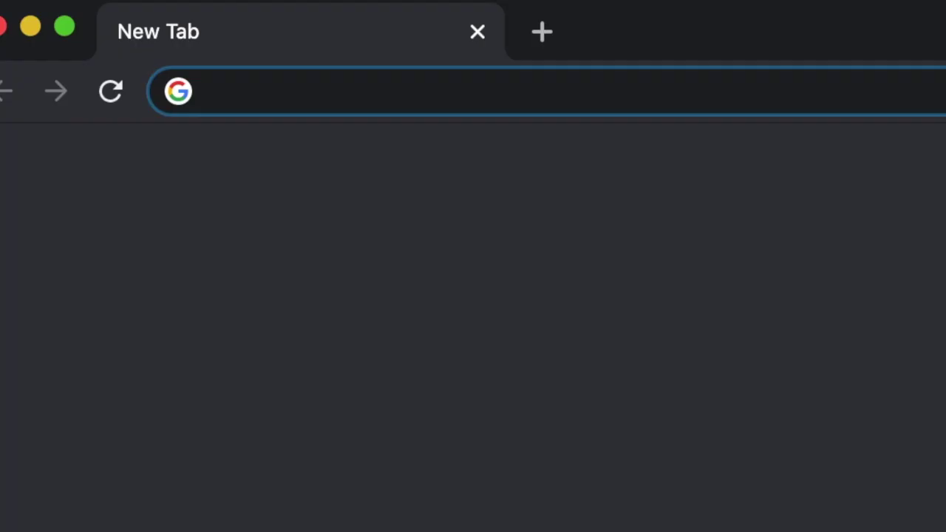
- Create a blank presentation with slides.new and a blank spreadsheet with sheets.new
text(slides.new)
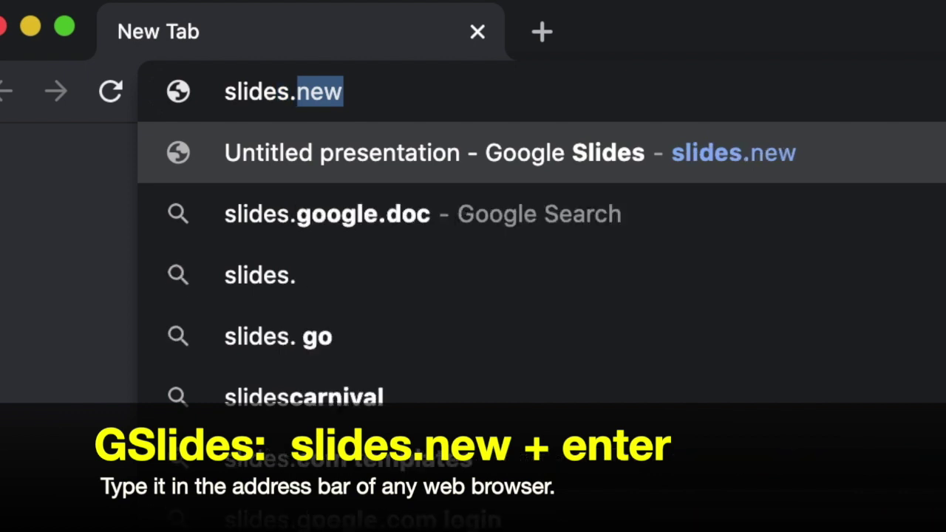
key(Return)
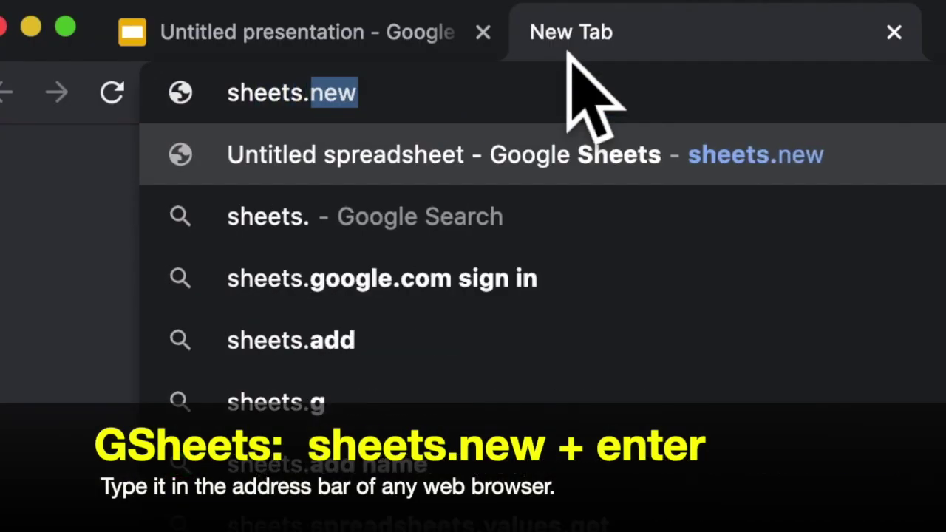
text(new)
key(Return)
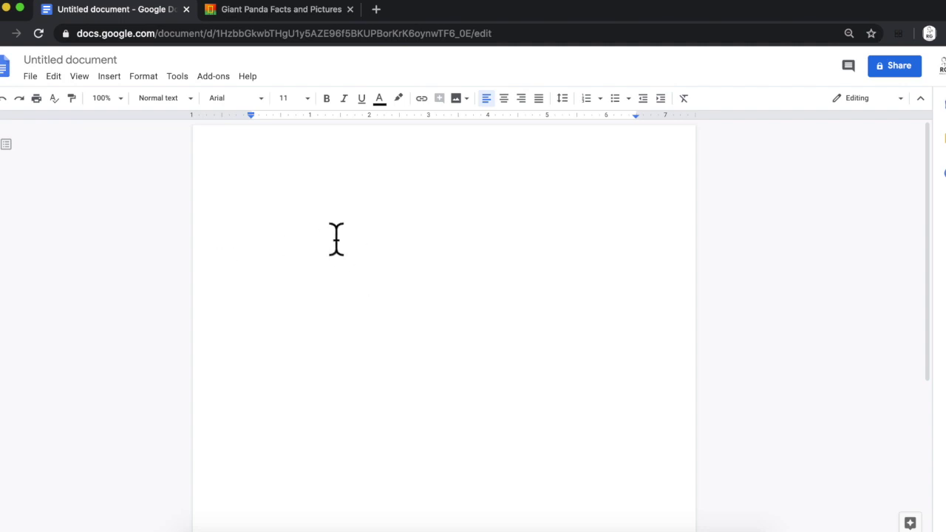
- Select the diet, teeth and weight paragraphs on the Giant Panda page, then return to the blank Doc
click(311, 11)
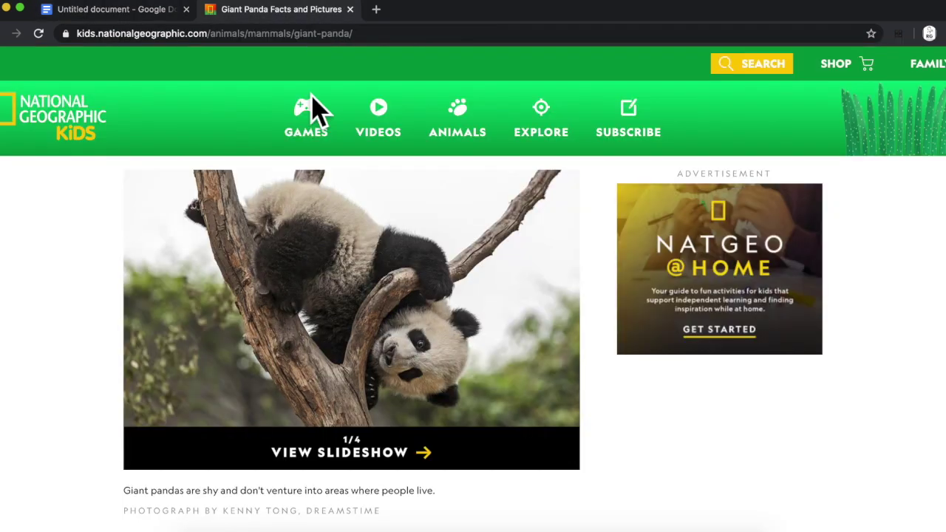
scroll(33, 258, down, 1)
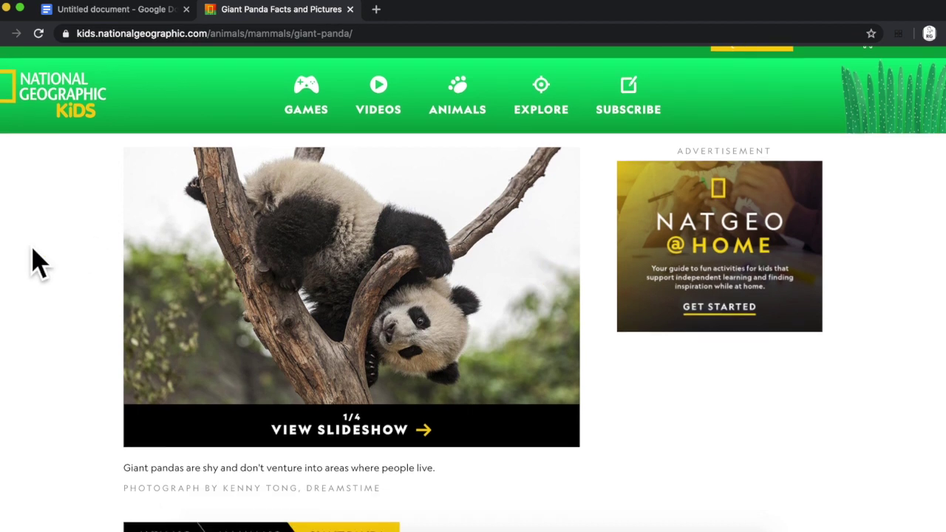
scroll(39, 262, down, 10)
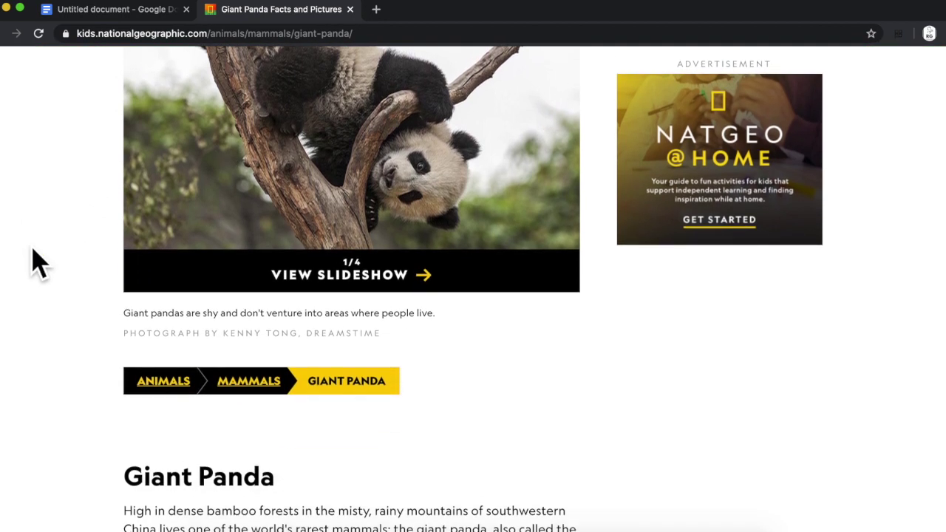
scroll(38, 262, down, 9)
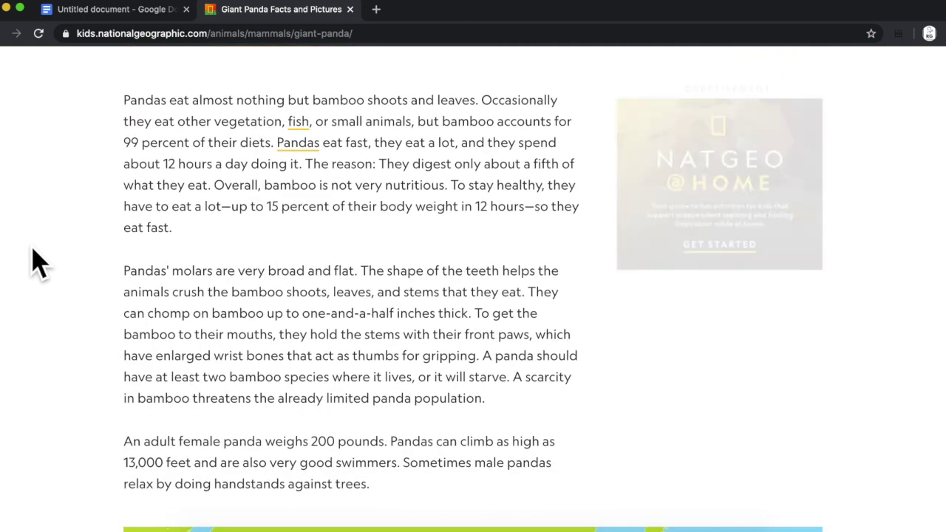
drag(118, 96, 432, 510)
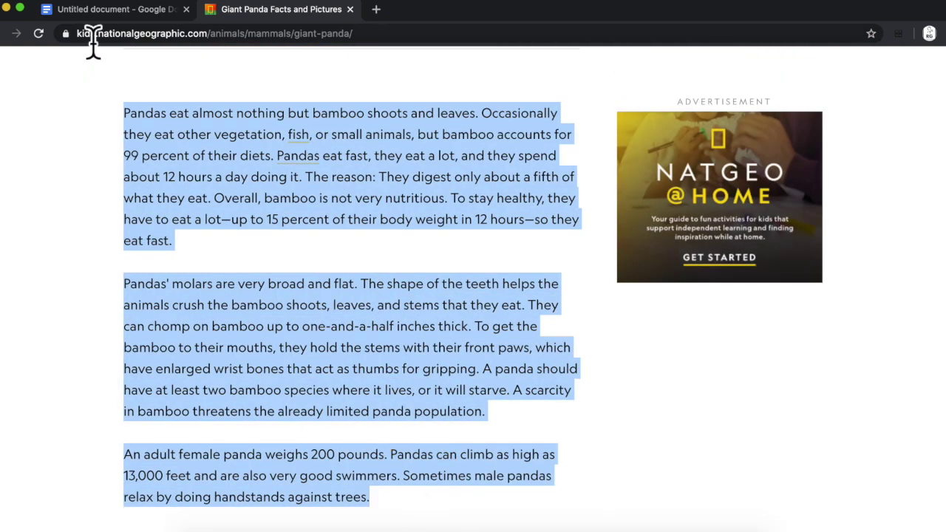
click(110, 10)
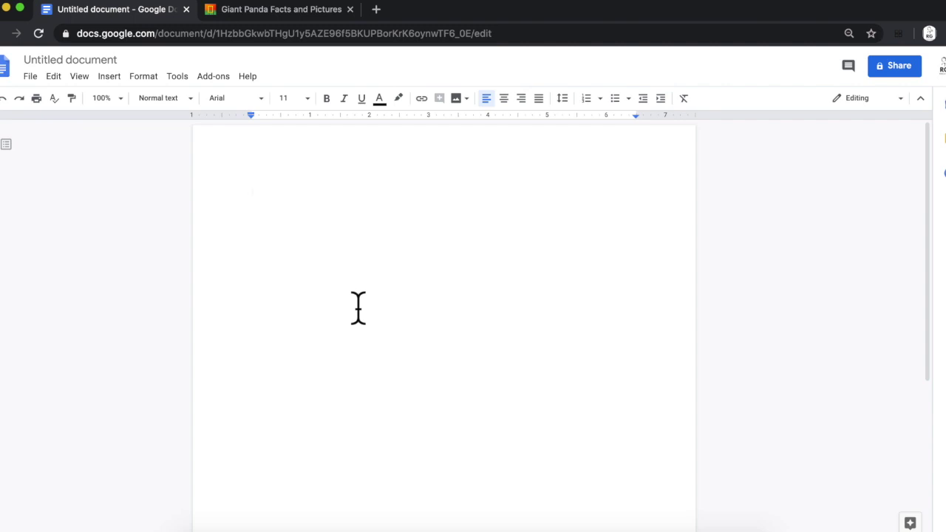
- Paste the three panda paragraphs and clear all their formatting to default Arial 11
key(super+v)
scroll(358, 307, up, 3)
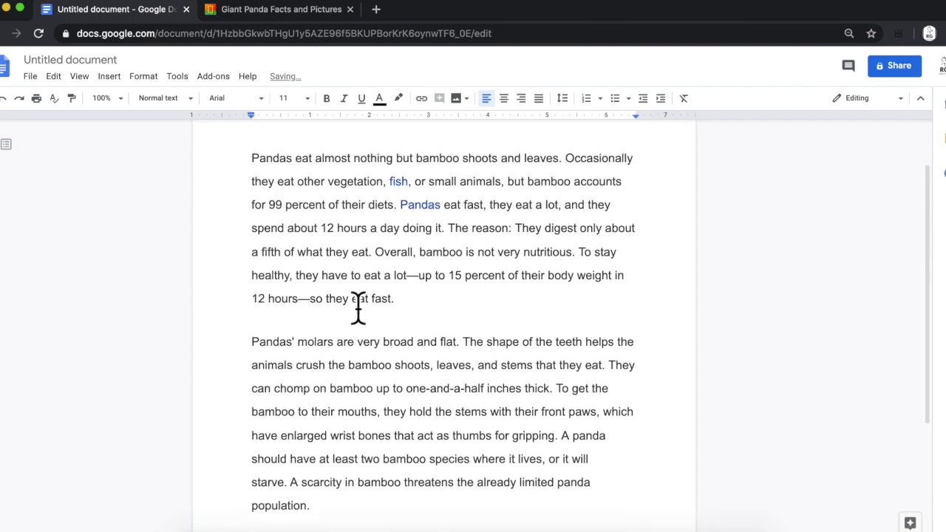
scroll(359, 307, down, 3)
scroll(359, 307, down, 1)
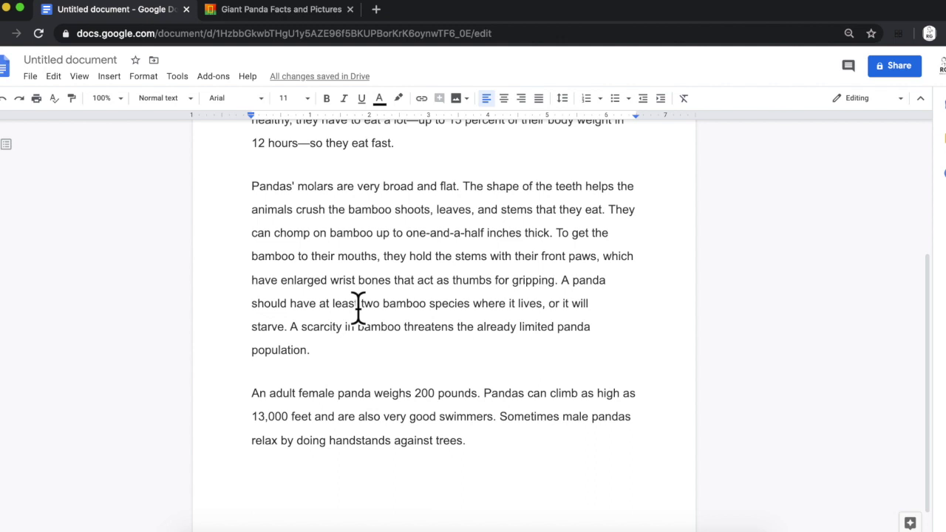
scroll(359, 306, up, 2)
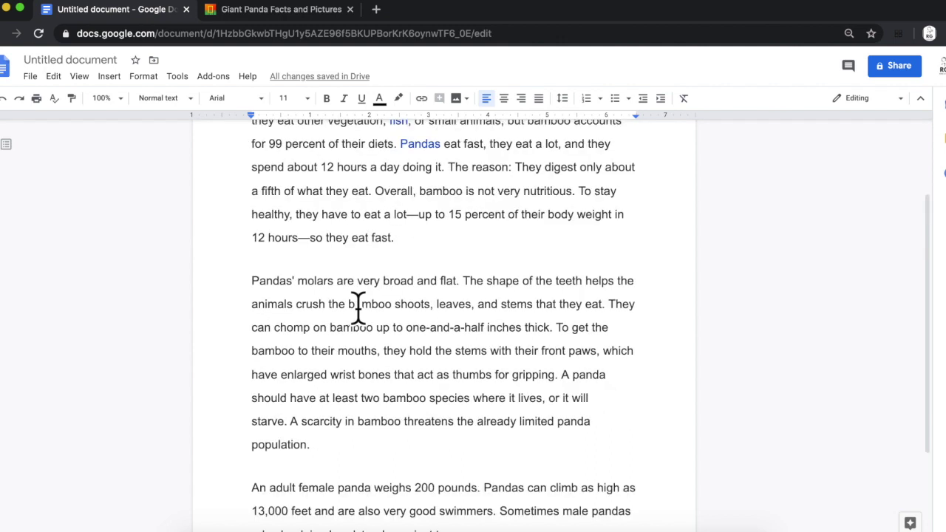
scroll(358, 307, up, 2)
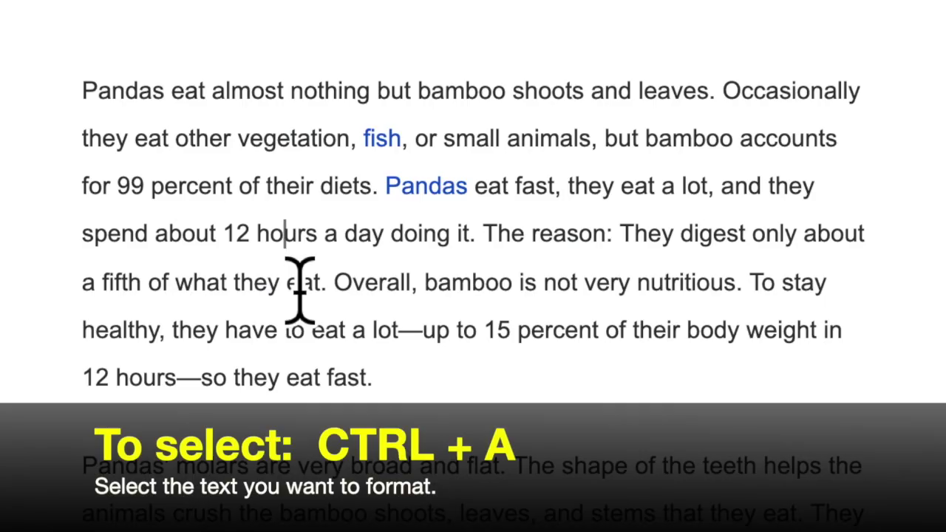
key(ctrl+a)
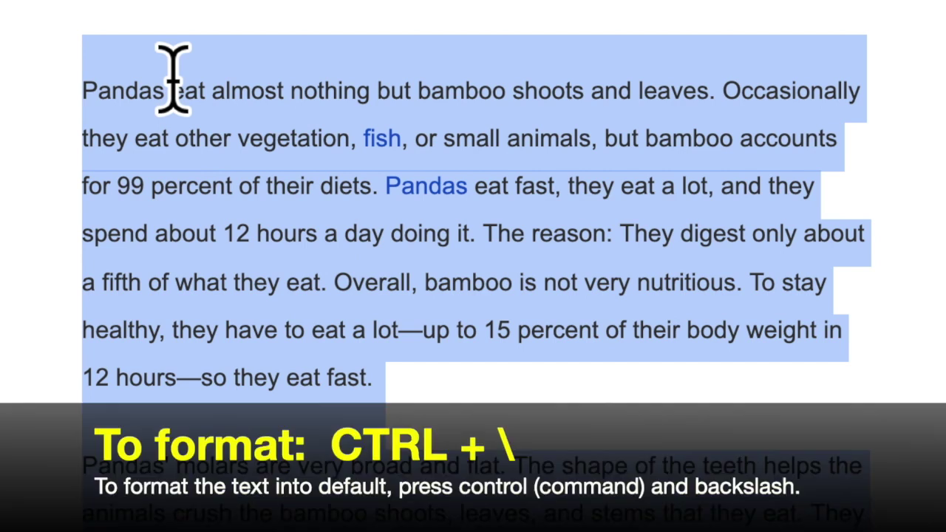
key(ctrl+backslash)
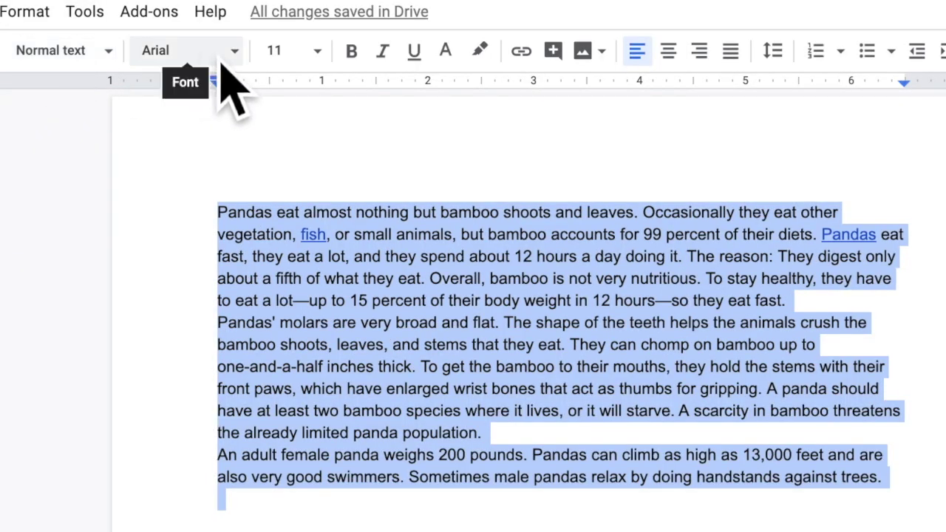
- Justify the panda paragraphs and add space after each paragraph
click(730, 50)
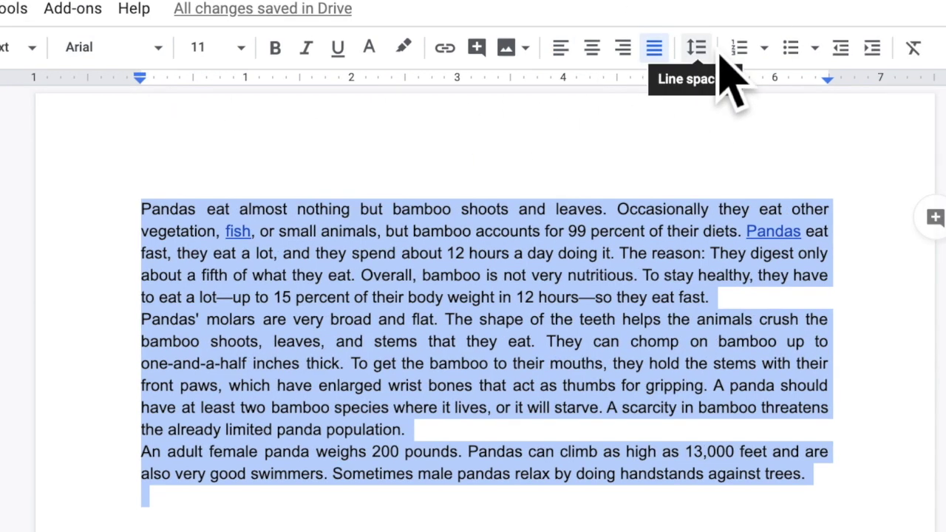
click(773, 50)
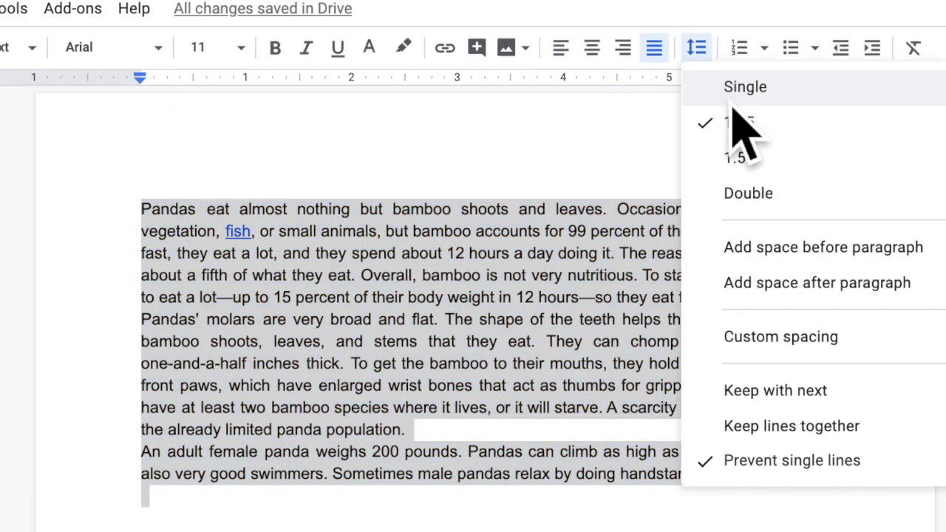
click(736, 286)
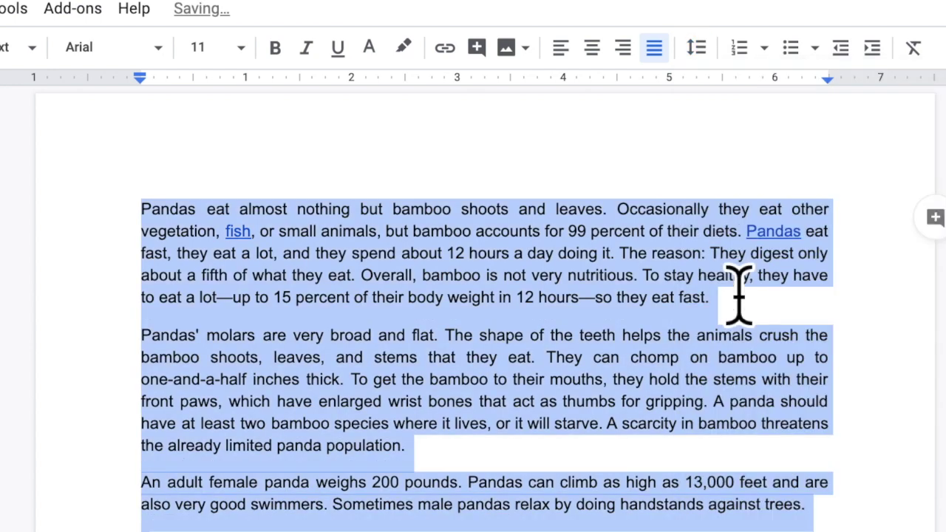
click(553, 452)
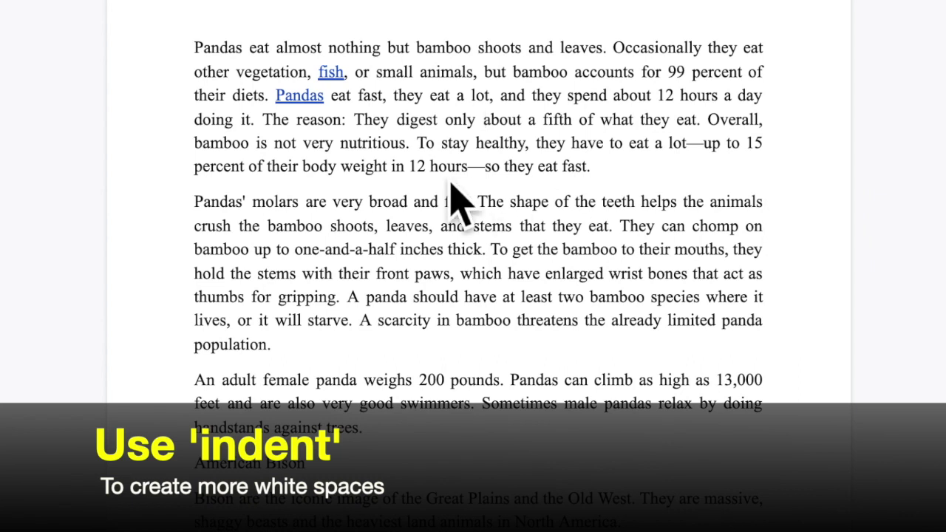
- Apply a First line special indent to all the panda paragraphs
key(ctrl+a)
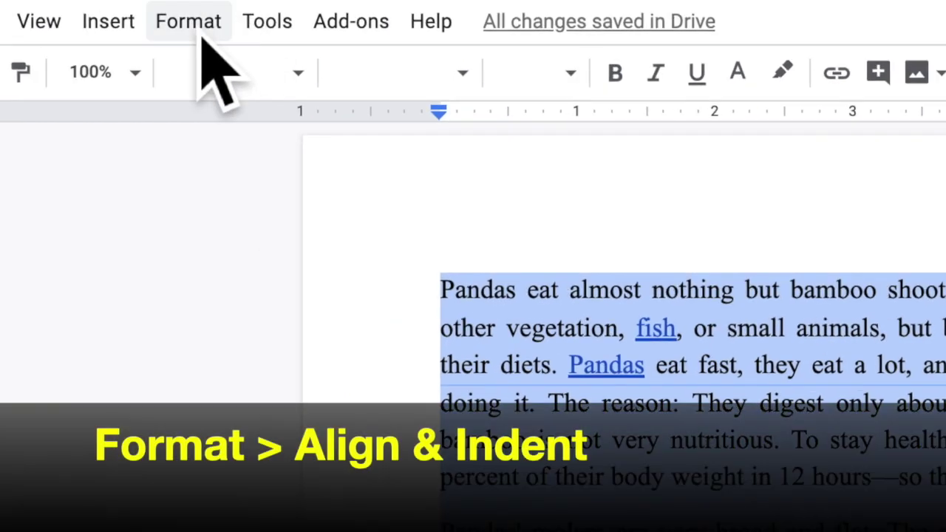
click(162, 56)
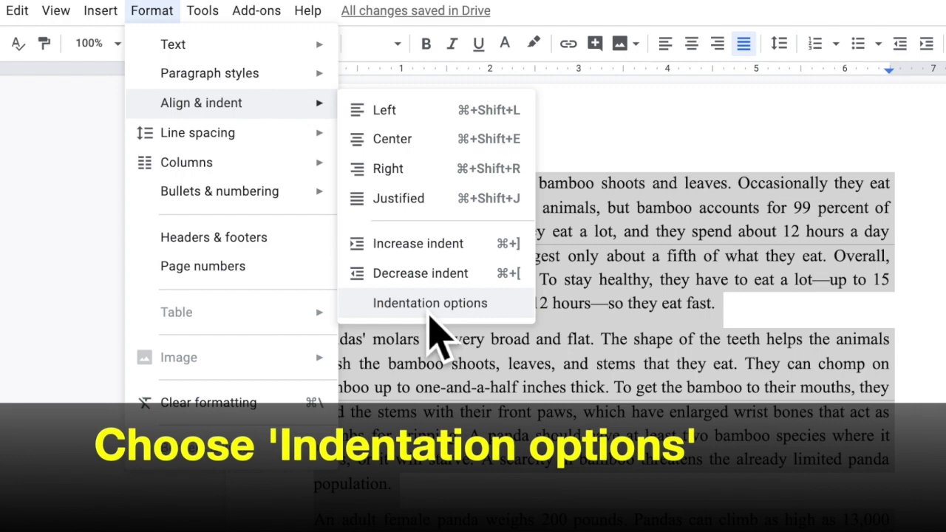
click(430, 313)
drag(595, 374, 508, 387)
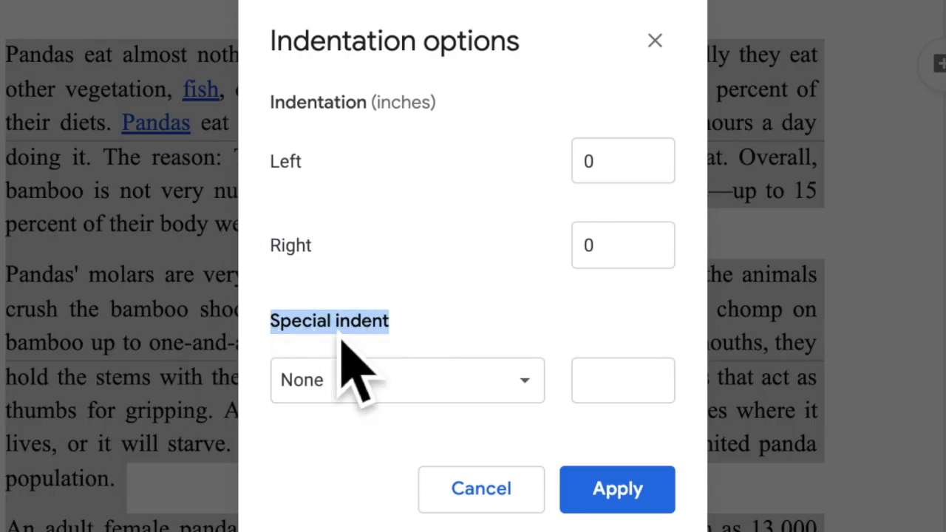
click(477, 380)
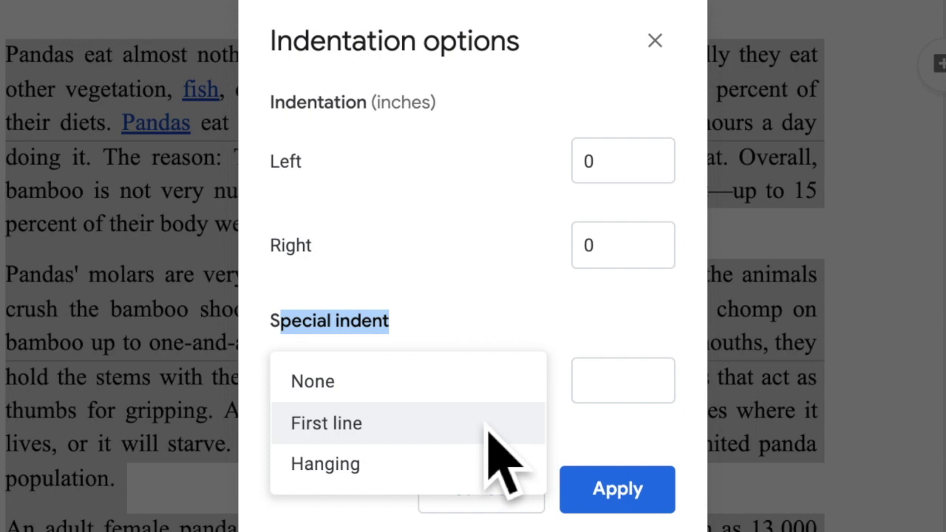
click(487, 426)
click(618, 494)
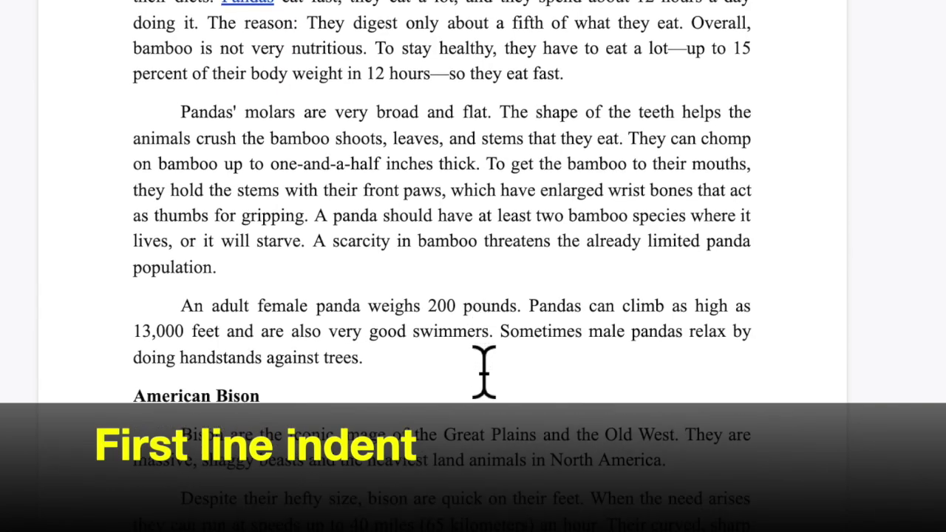
- Switch to a Hanging indent with left and right indentation of .5 inch
scroll(484, 371, down, 1)
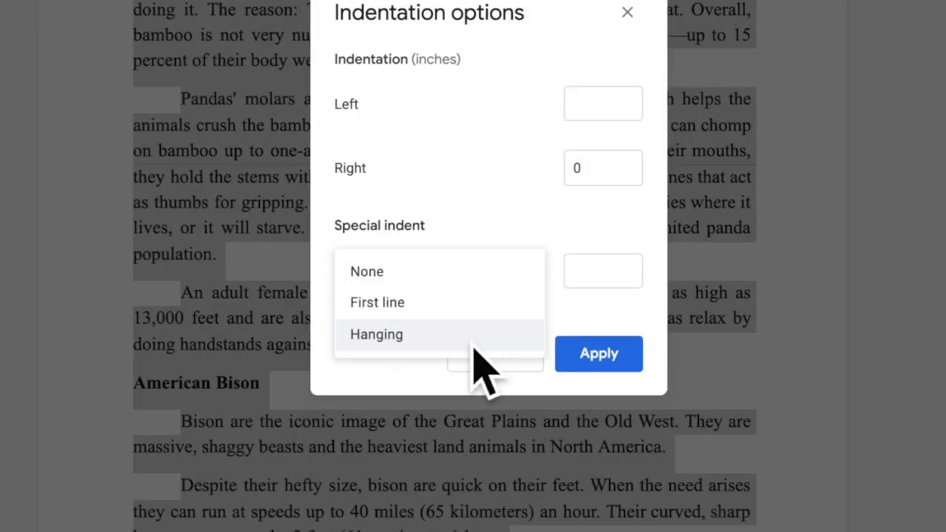
click(474, 347)
click(603, 103)
text(.5)
click(603, 172)
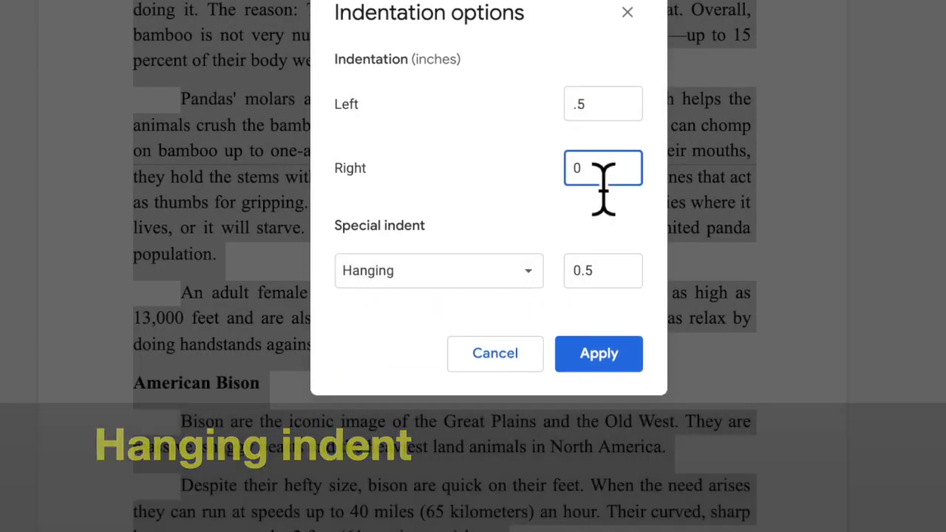
text(.5)
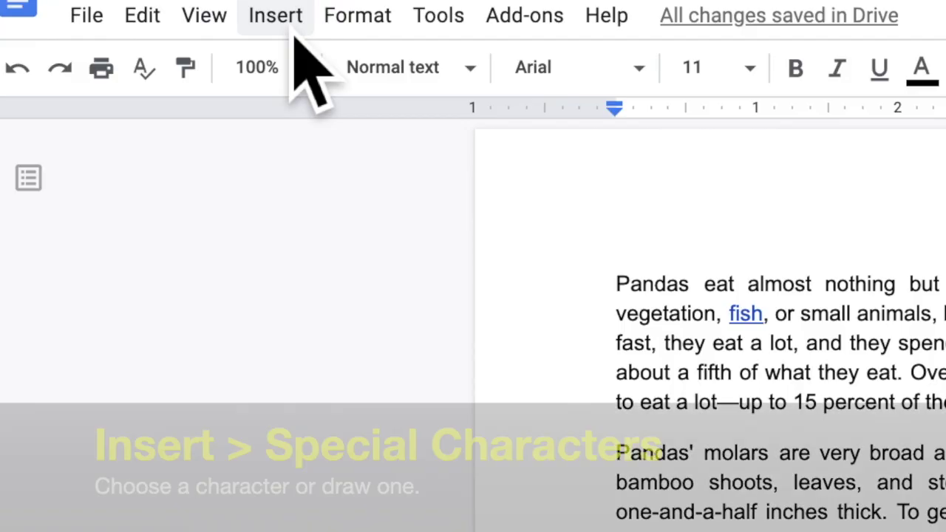
- Insert a white outline heart special character and enlarge it to 72 point
click(289, 22)
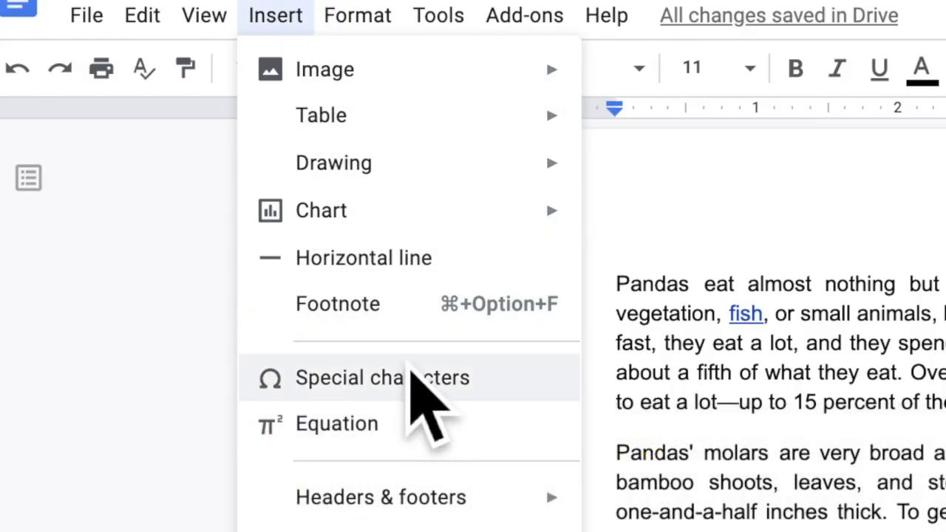
click(416, 378)
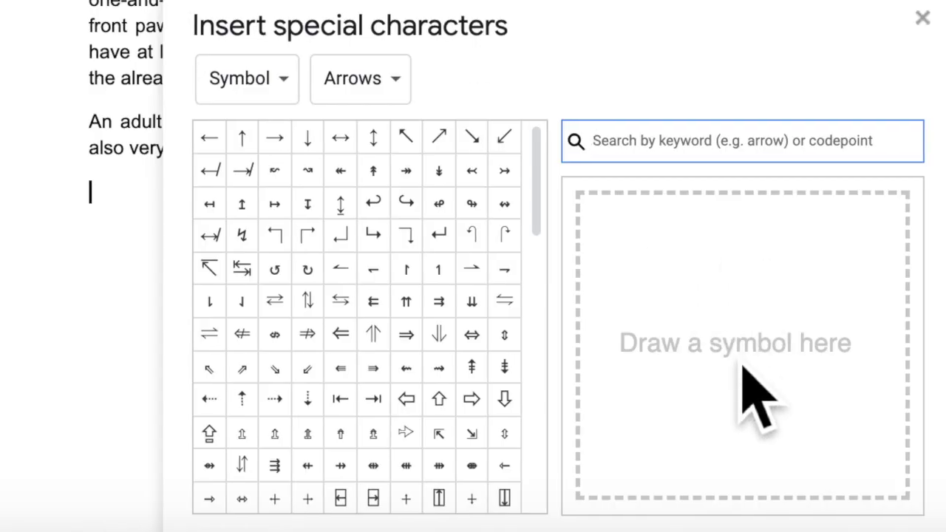
mouse_move(710, 299)
mouse_down()
mouse_move(638, 247)
mouse_move(730, 417)
mouse_move(815, 249)
mouse_move(723, 314)
mouse_up()
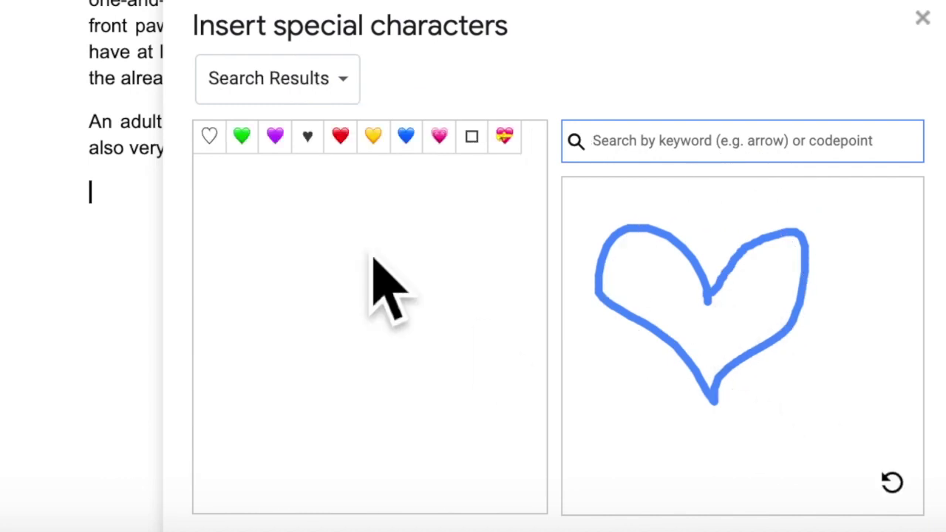
click(214, 145)
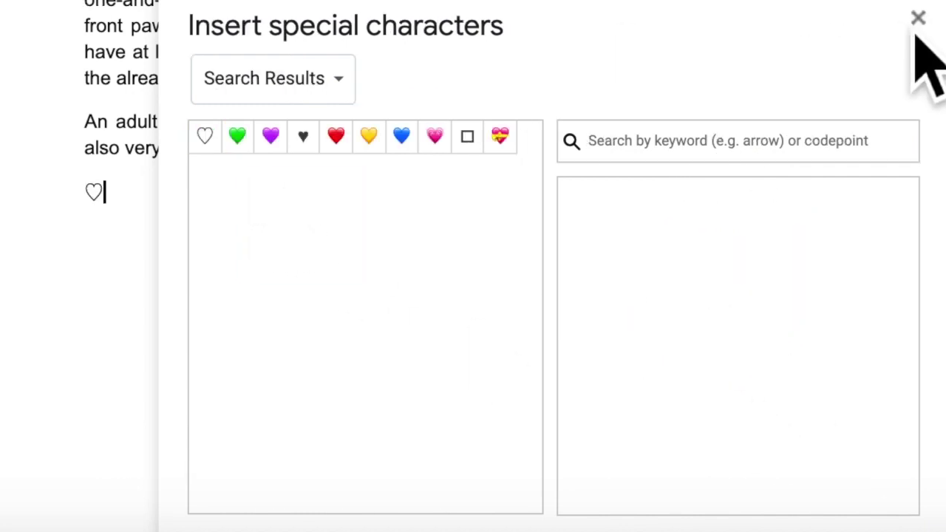
click(917, 19)
double_click(155, 238)
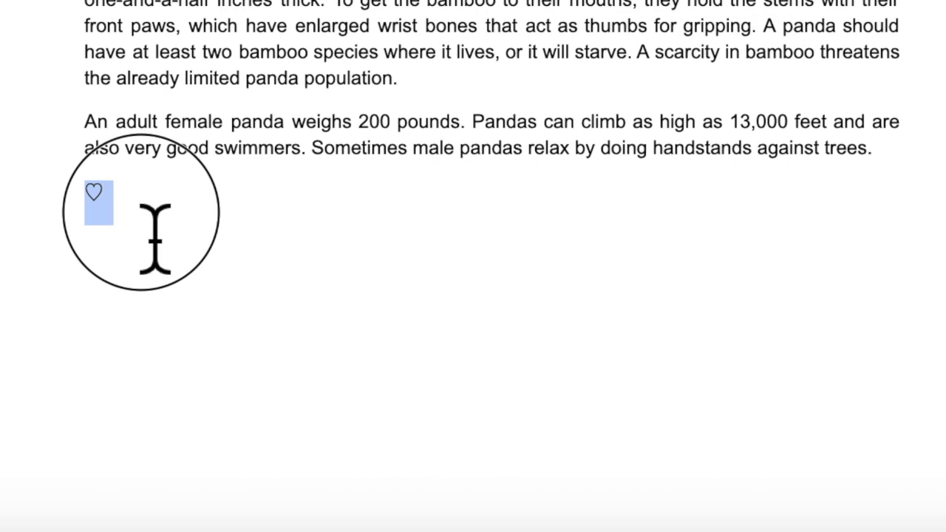
click(159, 1)
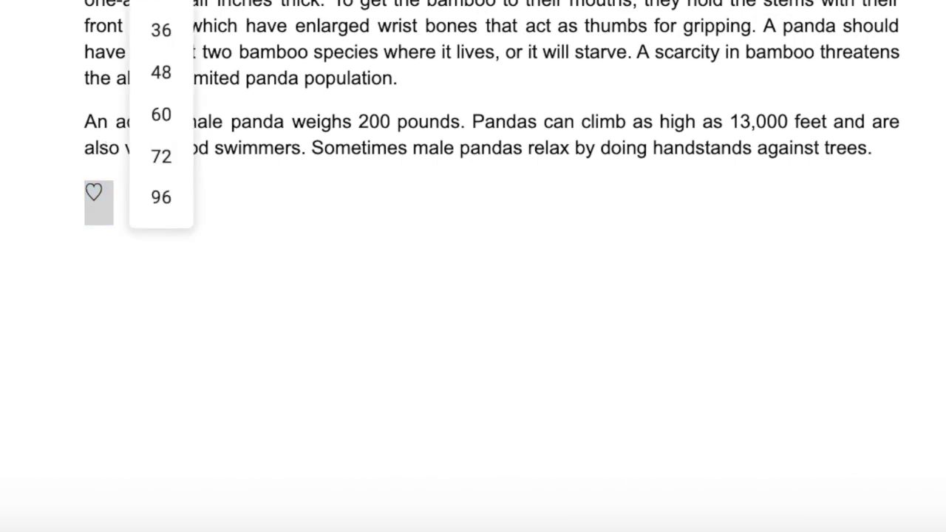
click(156, 152)
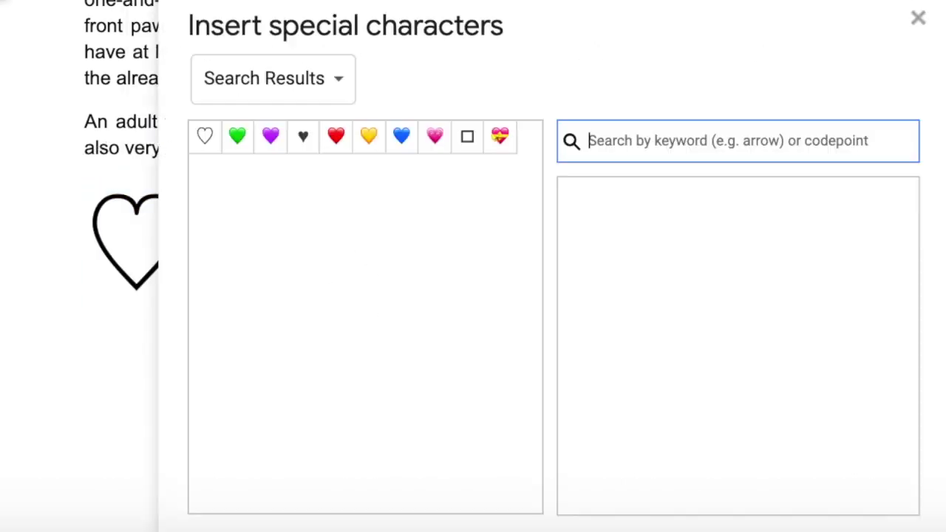
- Insert a smiley face character found by sketching it in Special characters
drag(671, 229, 698, 333)
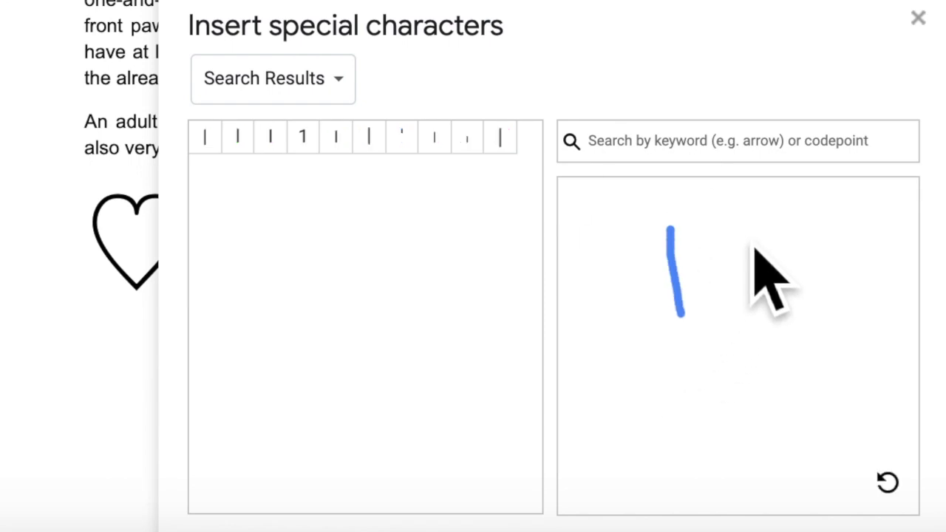
drag(737, 230, 746, 318)
mouse_move(799, 270)
mouse_down()
mouse_move(795, 339)
mouse_move(591, 338)
mouse_move(606, 326)
mouse_up()
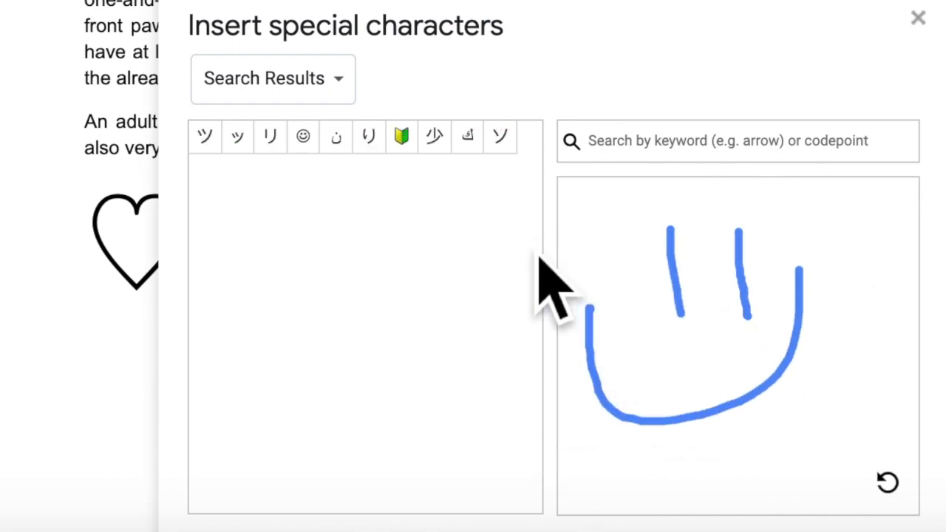
click(310, 153)
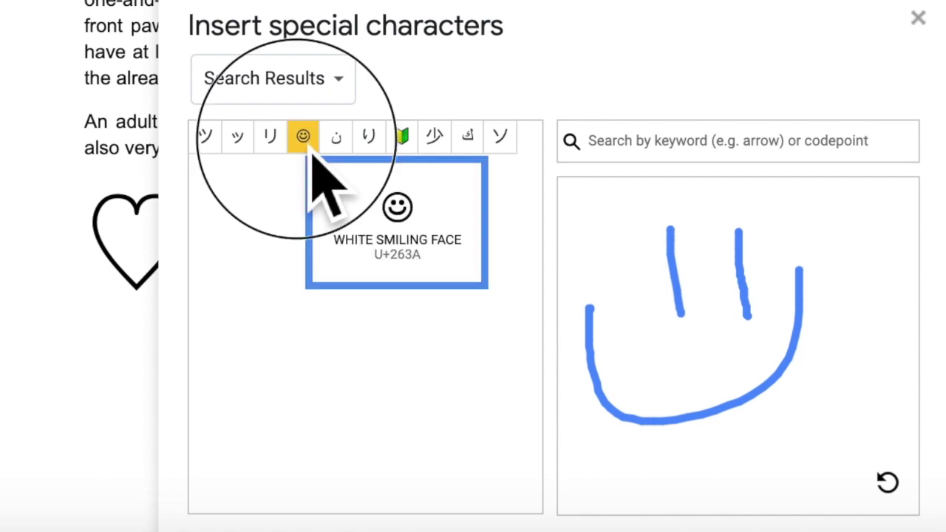
click(918, 17)
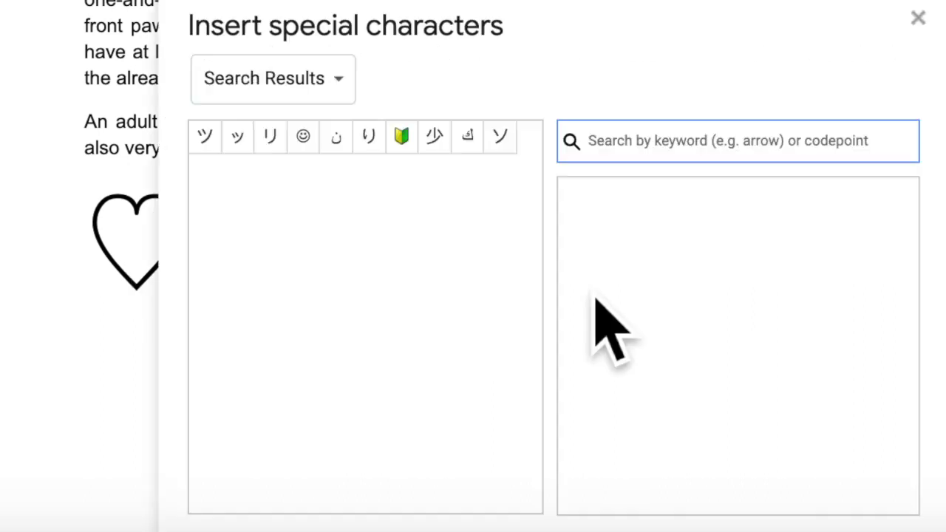
- Insert the blue rightwards arrow emoji twice
mouse_move(582, 281)
mouse_down()
mouse_move(775, 309)
mouse_move(823, 272)
mouse_move(857, 299)
mouse_move(745, 350)
mouse_move(752, 237)
mouse_up()
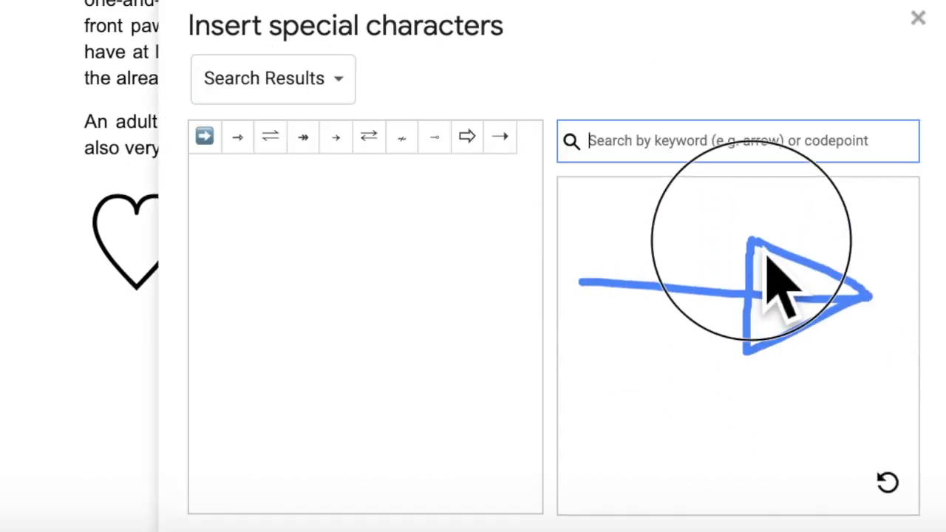
click(382, 153)
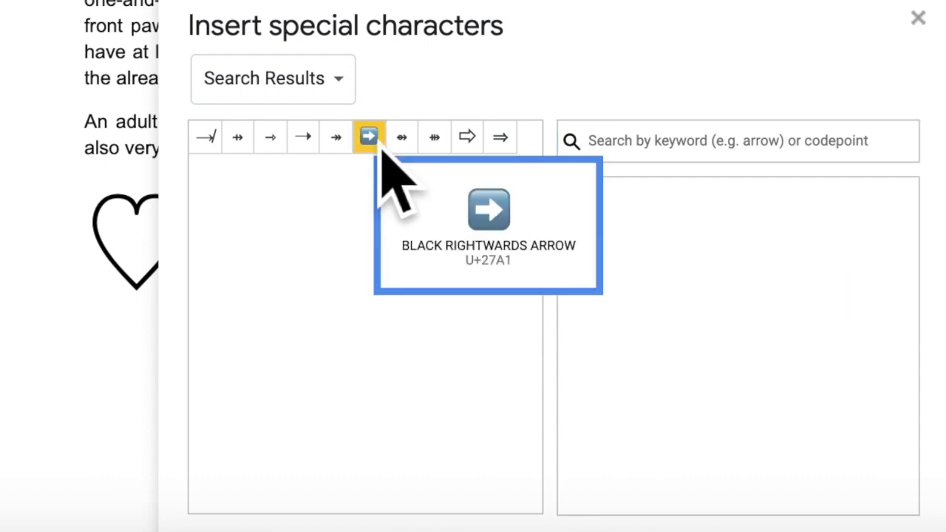
click(370, 147)
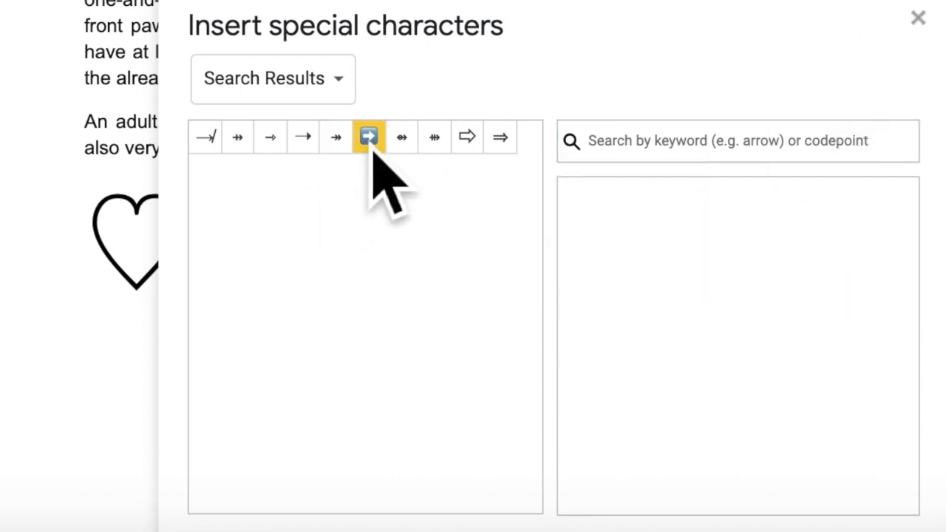
click(918, 18)
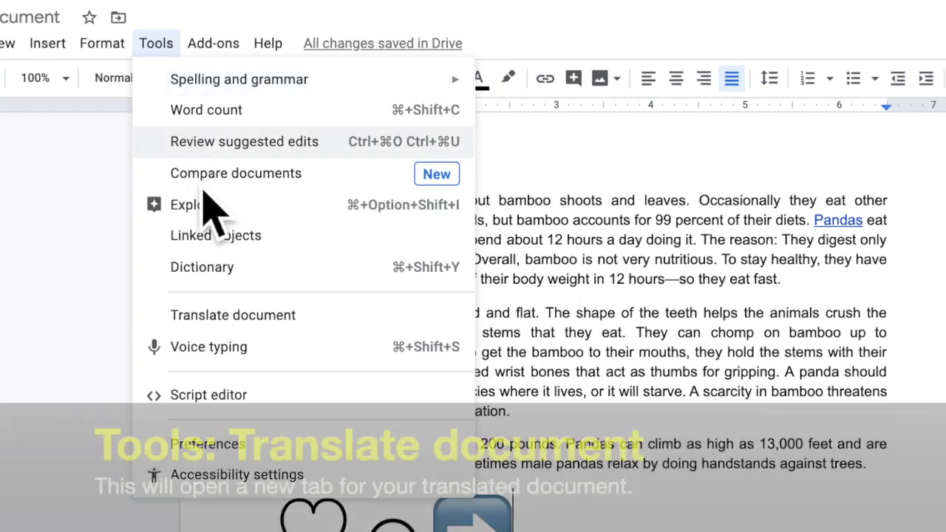
- In Translate document, scroll the language list and choose Filipino as the target
click(213, 329)
click(436, 203)
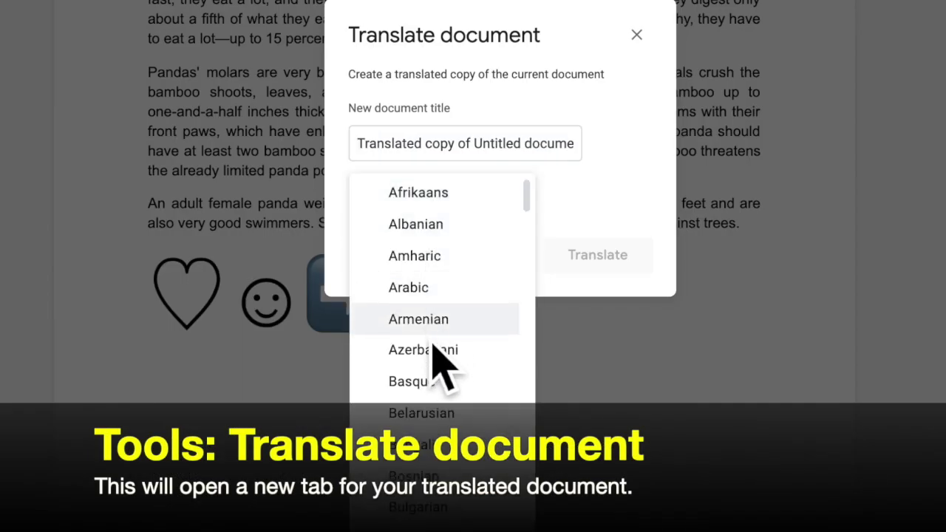
scroll(435, 362, down, 8)
scroll(435, 347, down, 2)
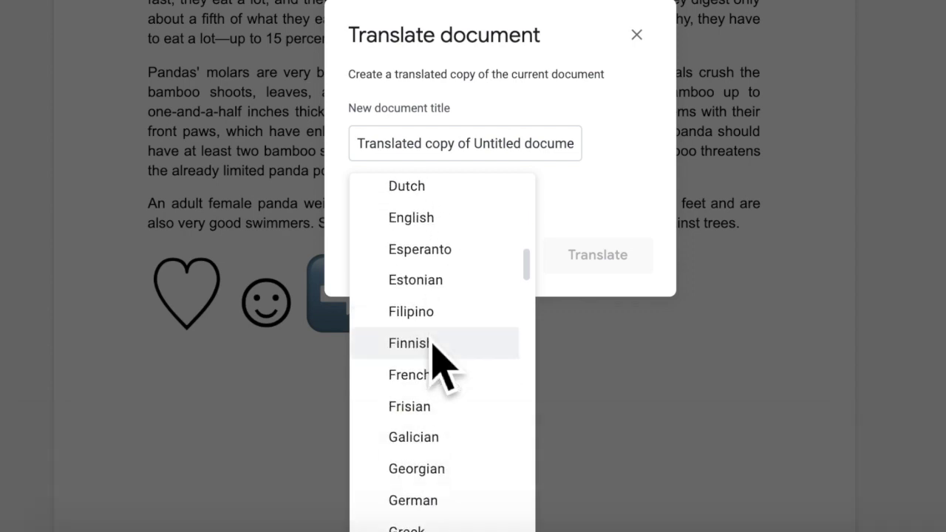
click(428, 306)
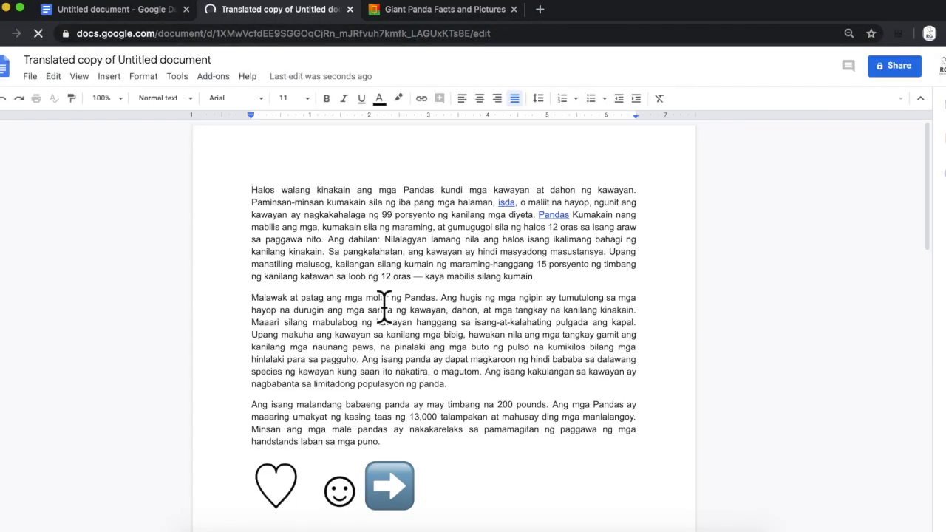
- After a few trial selections, select the Filipino panda text from 'Halos' through the following paragraphs
scroll(384, 303, down, 3)
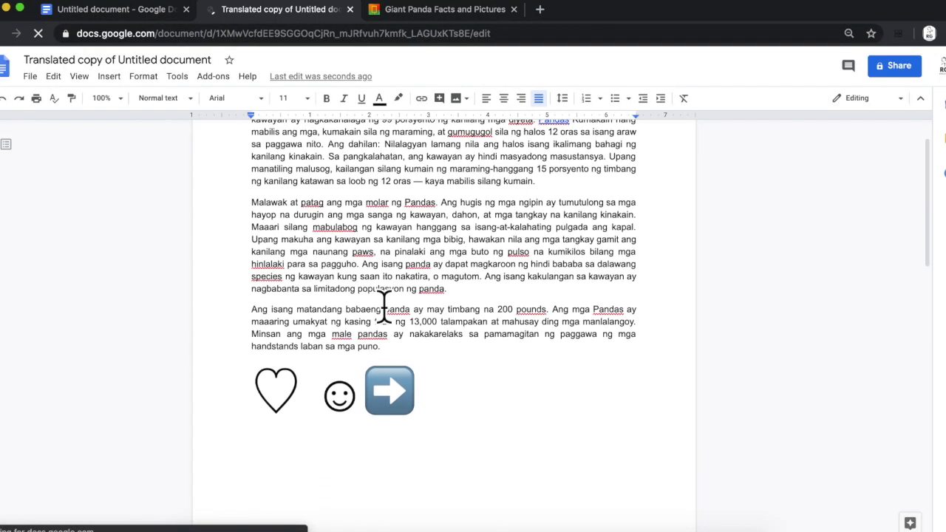
scroll(385, 310, up, 3)
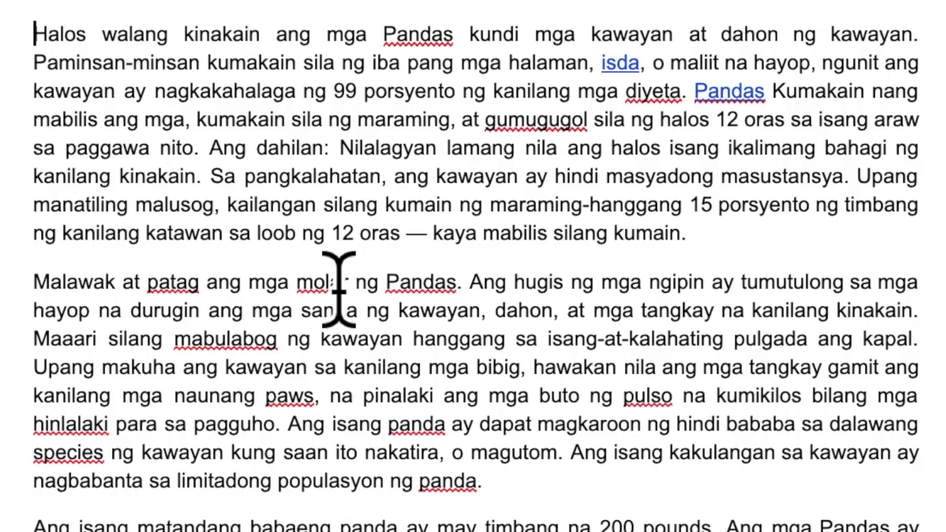
double_click(23, 34)
shift+click(686, 255)
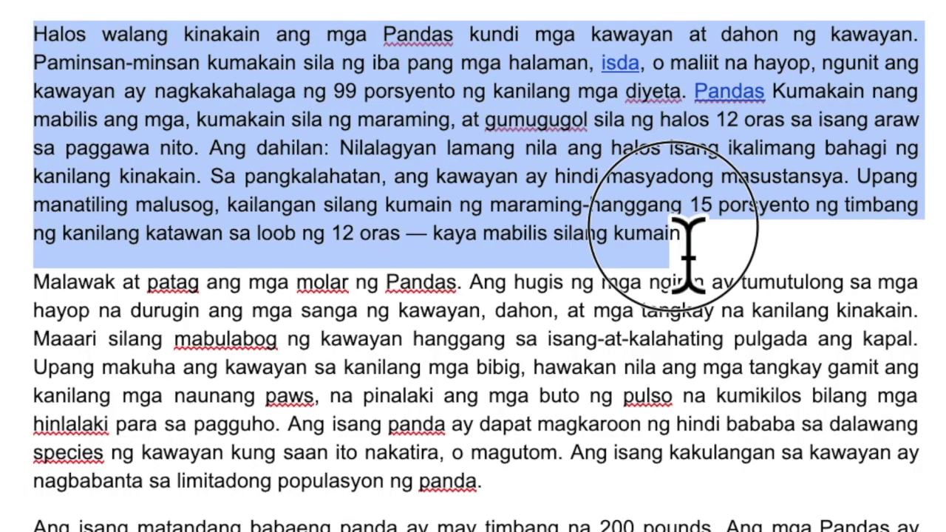
drag(34, 280, 278, 414)
click(279, 414)
scroll(473, 296, down, 2)
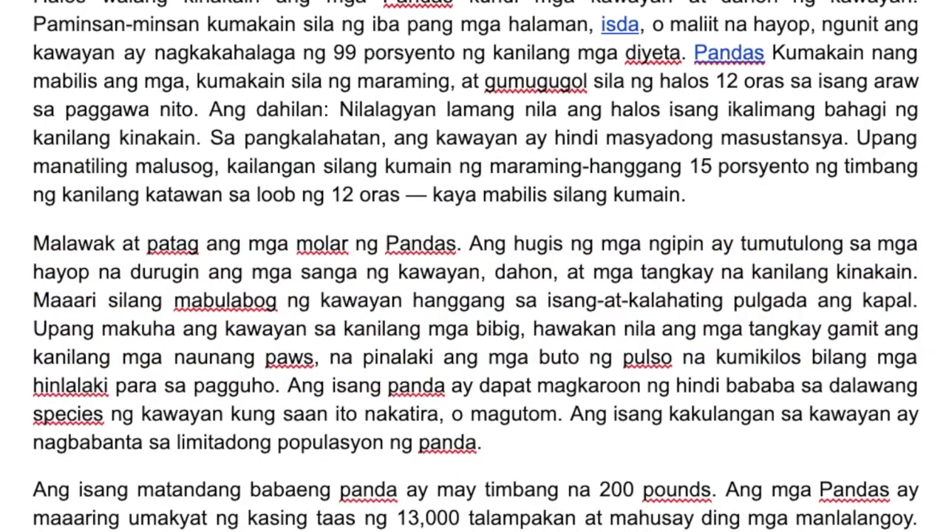
scroll(473, 295, down, 5)
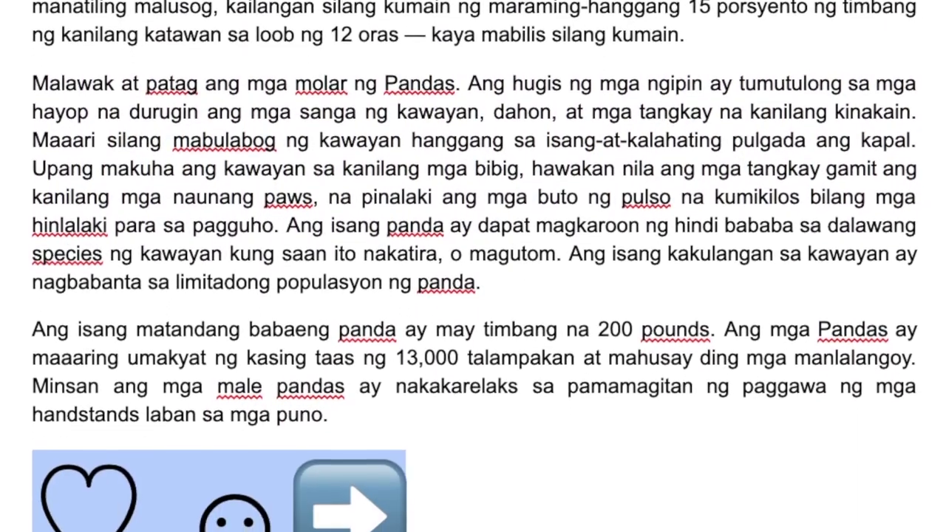
scroll(473, 296, down, 2)
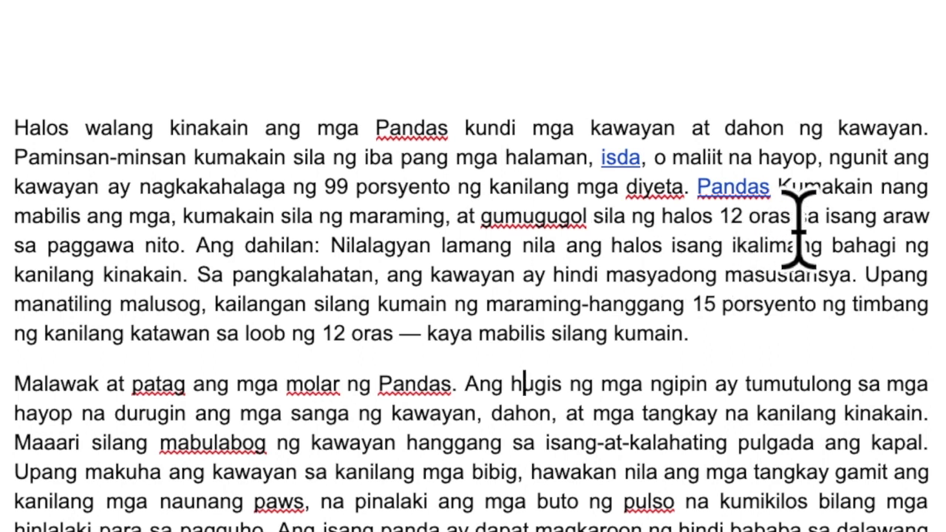
drag(797, 192, 831, 306)
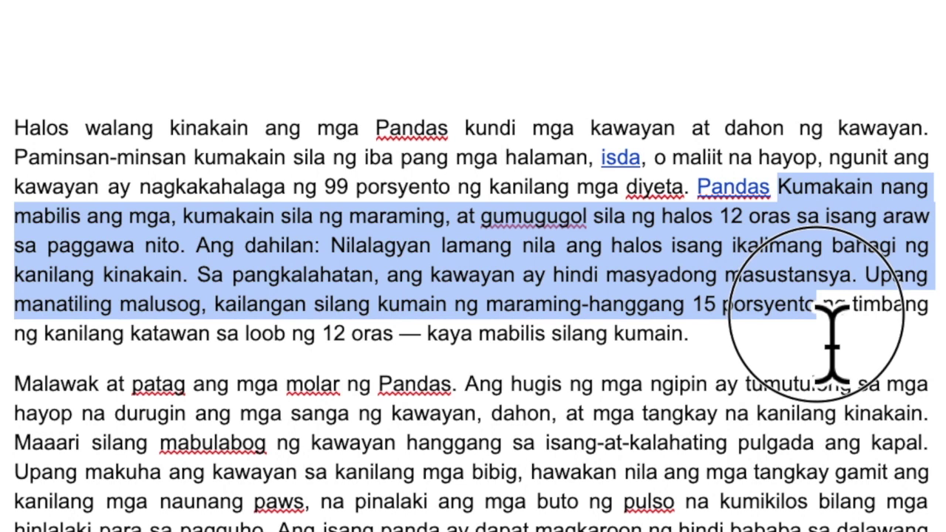
click(757, 360)
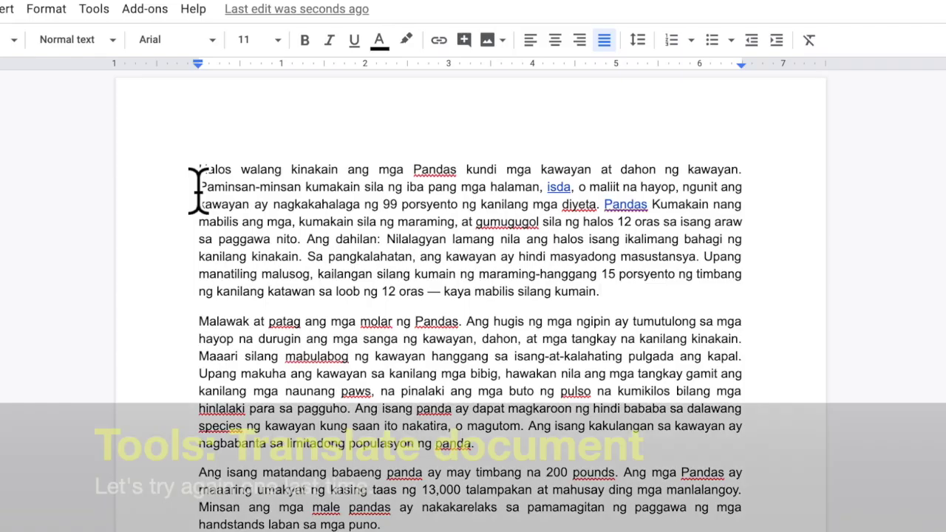
drag(200, 177, 545, 504)
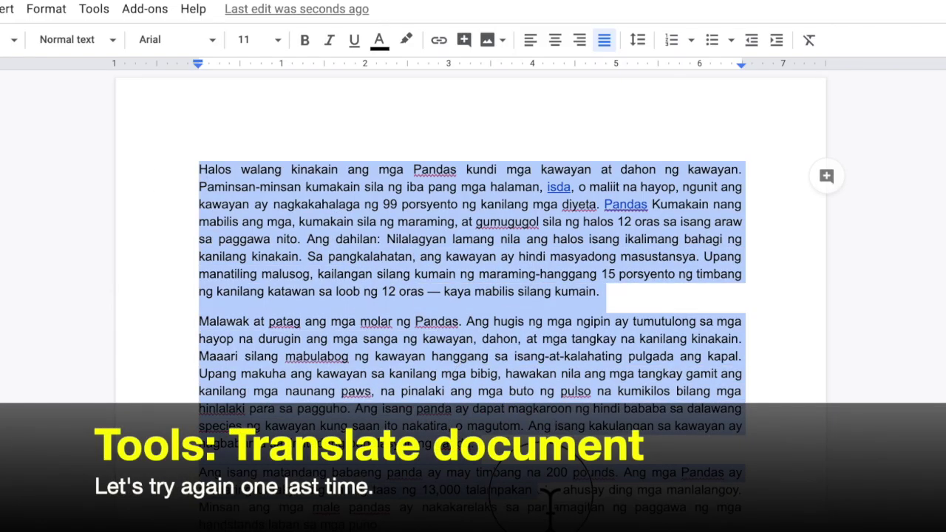
- Deselect the text, start Translate document again and scroll through the target language list
click(371, 325)
click(93, 9)
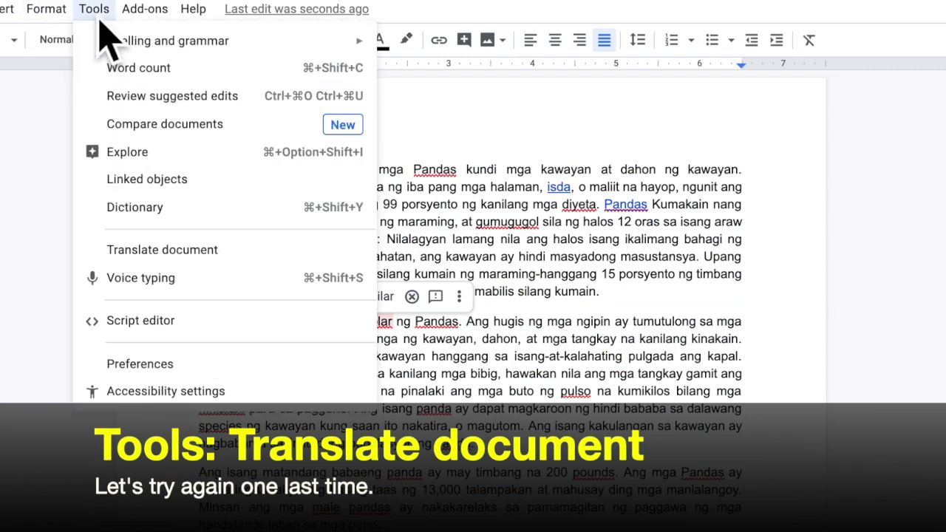
click(222, 251)
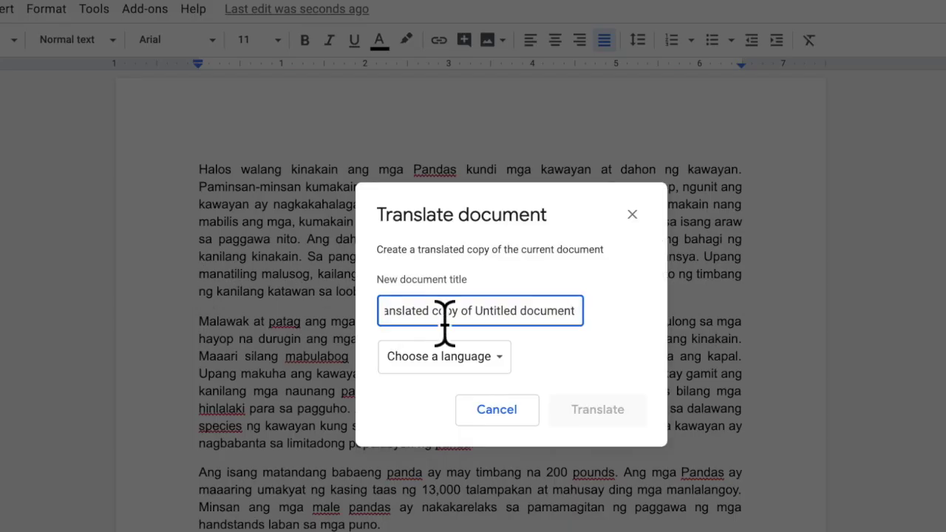
click(486, 367)
scroll(488, 392, down, 5)
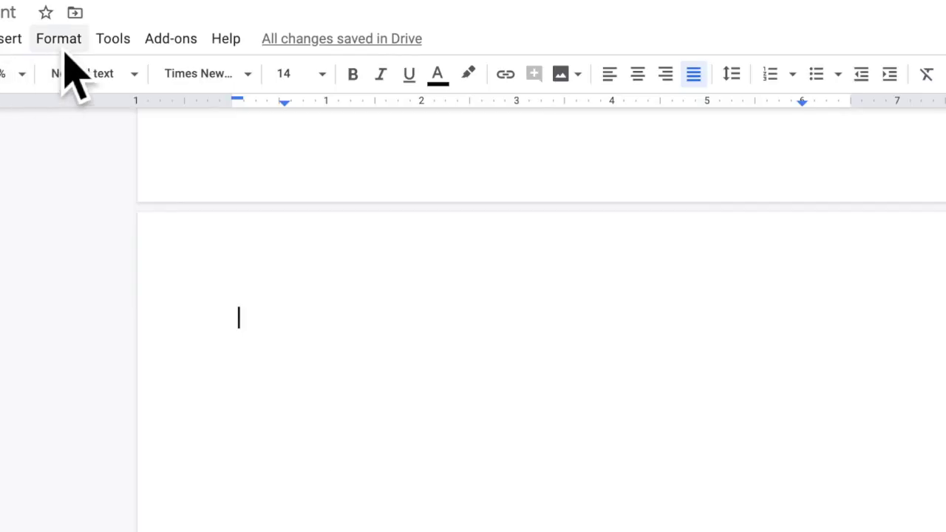
- Open the Tools menu to start voice typing on the empty page
click(113, 40)
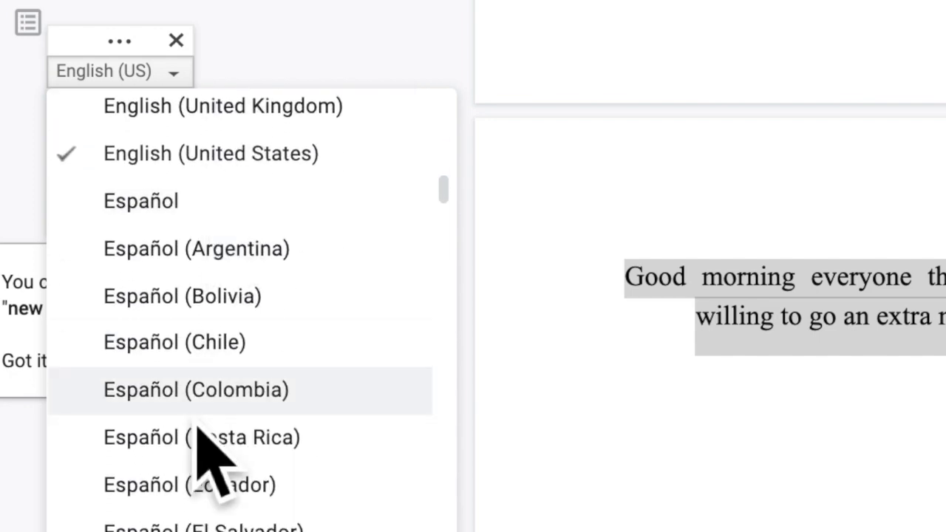
scroll(198, 429, down, 15)
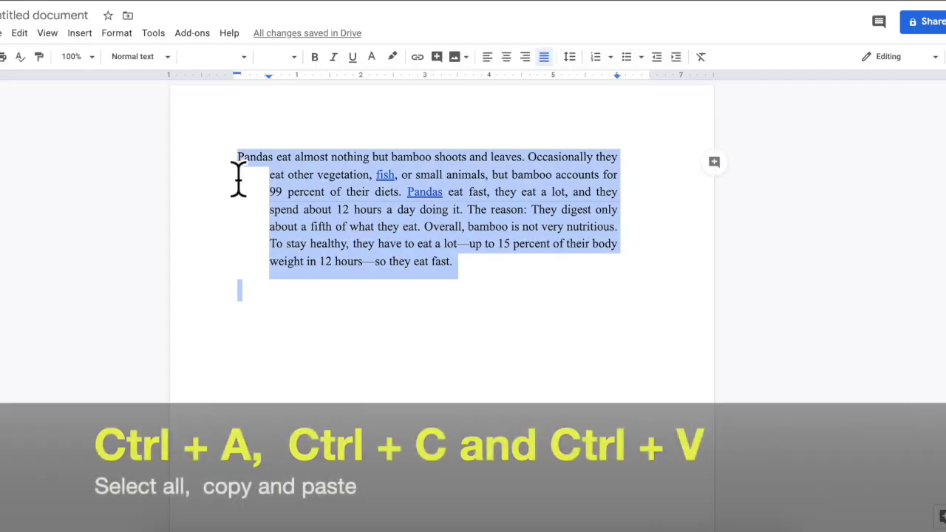
- Paste a copy of the Pandas paragraph on a new line below the original, selecting 'Pandas'
click(257, 301)
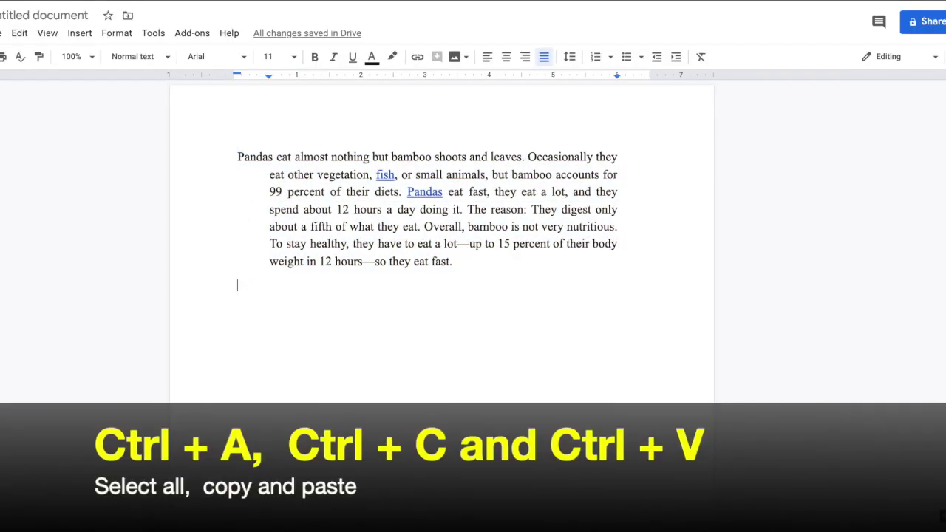
key(Return)
right_click(252, 292)
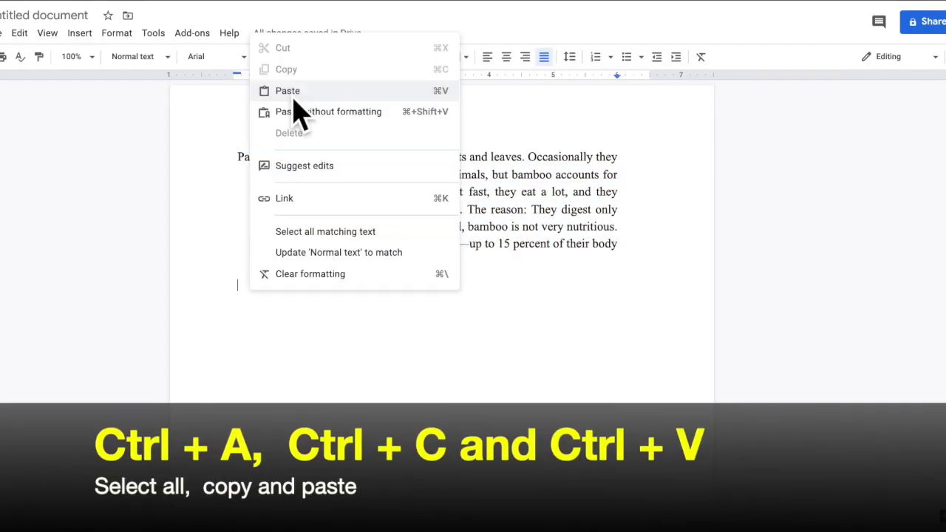
click(288, 363)
text(Pandas eat almost nothing but bamboo shoots and leaves. Occasionally they eat other vegetation, fish, or small animals, but bamboo accounts for 99 percent of their diets. Pandas eat fast, they eat a lot, and they spend about 12 hours a day doing it. The reason: They digest only about a fifth of what they eat. Overall, bamboo is not very nutritious. To stay healthy, they have to eat a lot—up to 15 percent of their body weight in 12 hours—so they eat fast.)
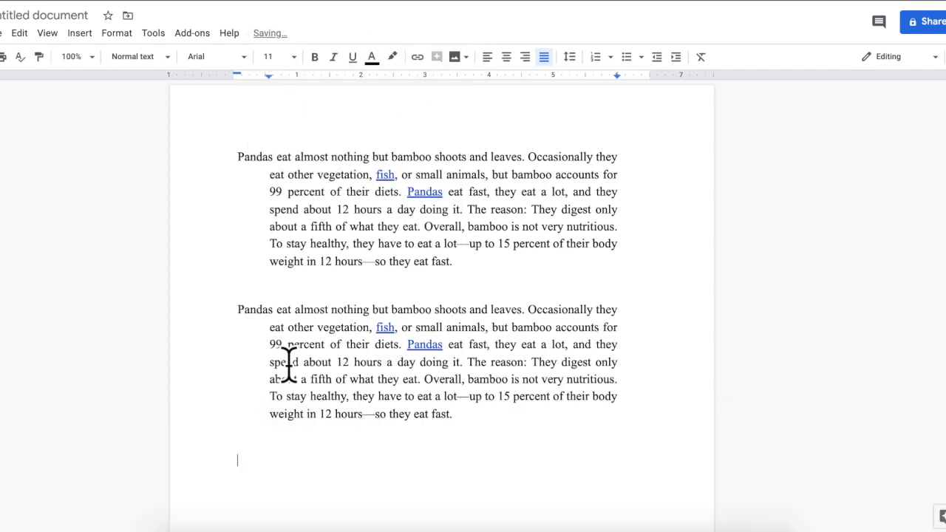
double_click(255, 309)
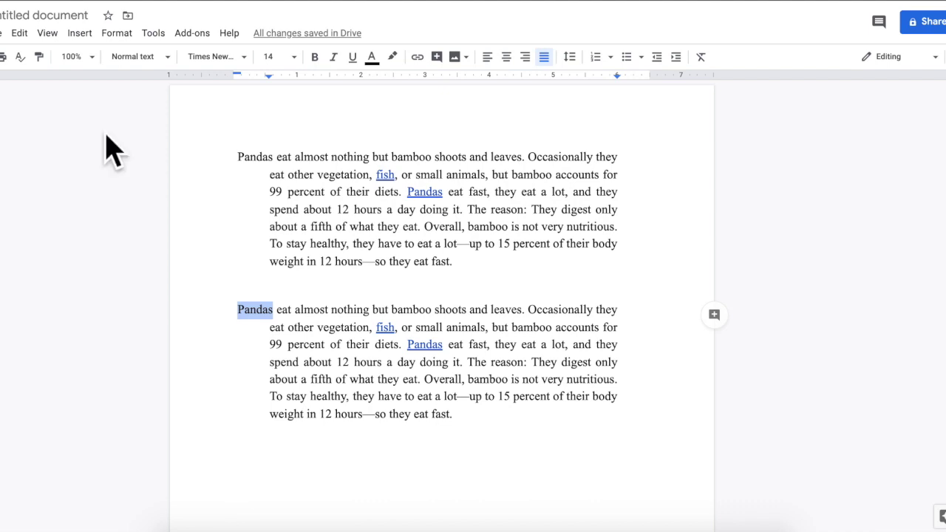
- Bring up the Ctrl+/ keyboard shortcuts list and scroll through its formatting, editing and navigation sections
key(ctrl+slash)
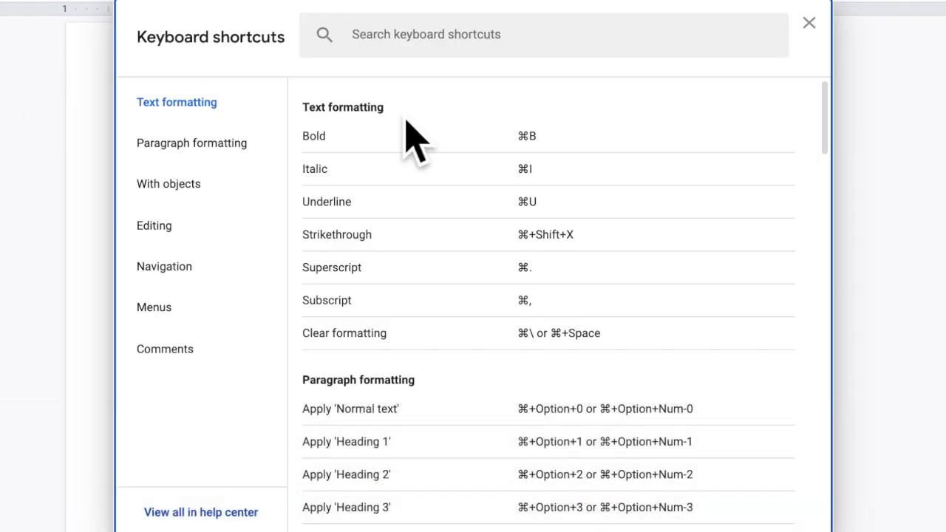
scroll(408, 137, down, 1)
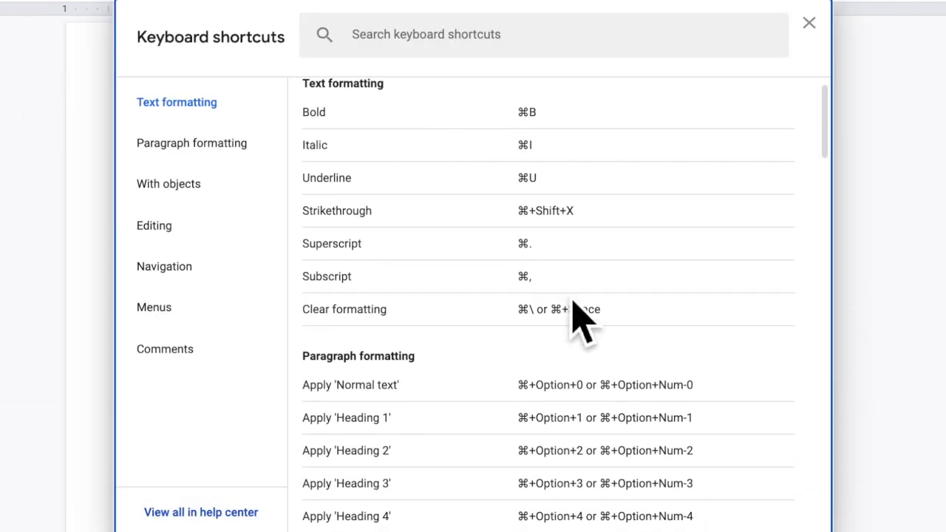
scroll(452, 255, down, 6)
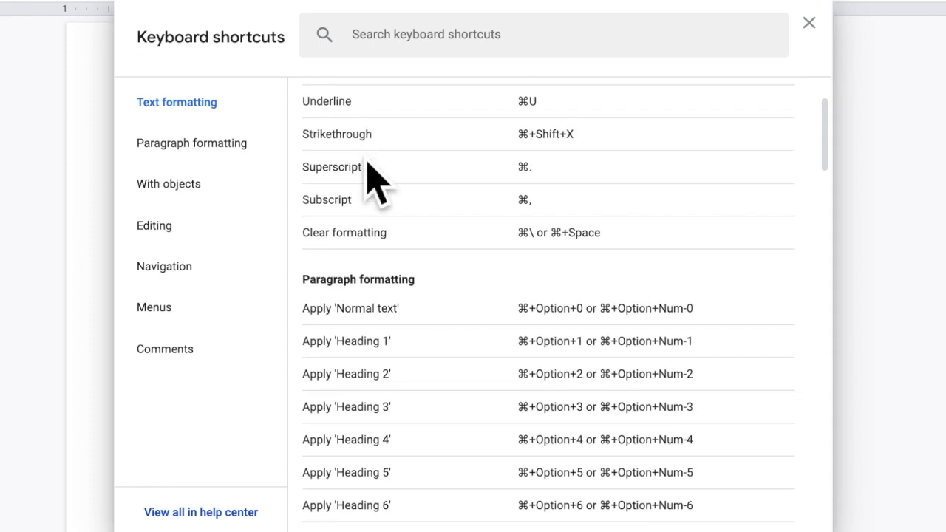
scroll(376, 181, down, 4)
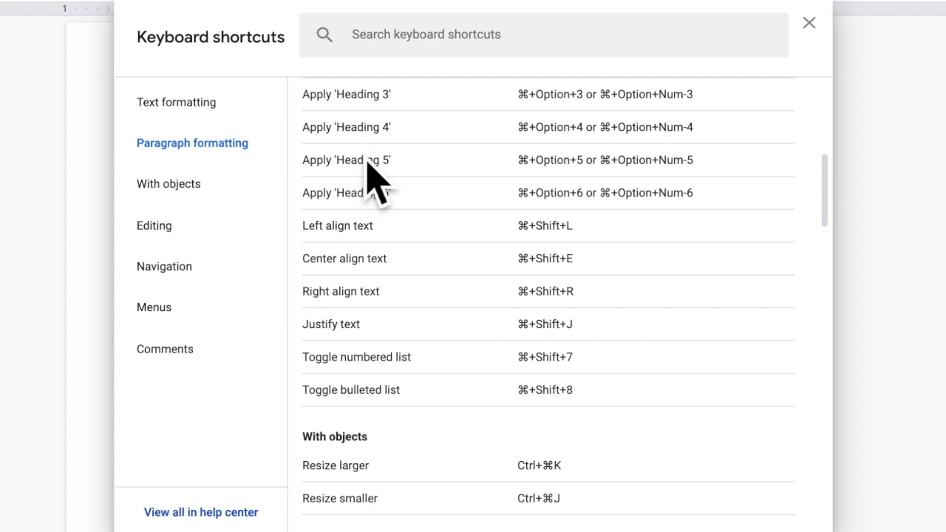
scroll(377, 181, down, 3)
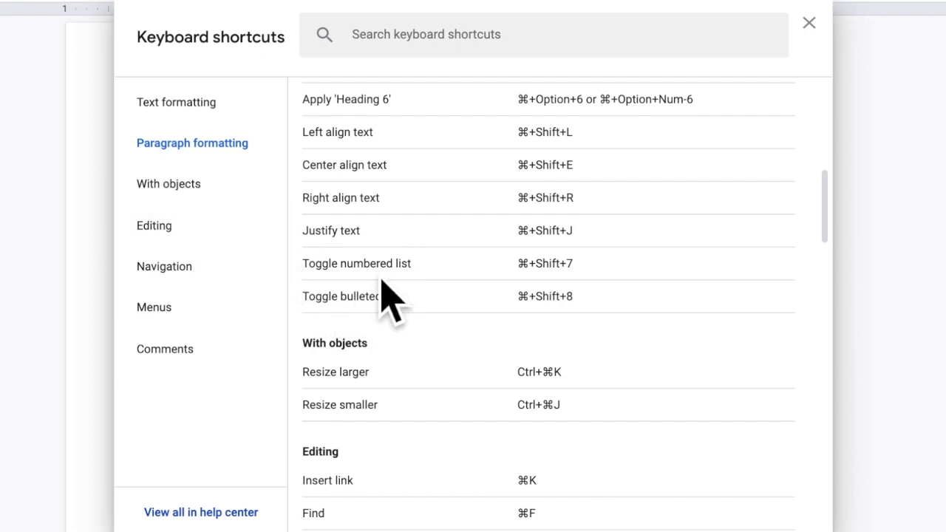
scroll(366, 310, down, 2)
scroll(364, 311, down, 4)
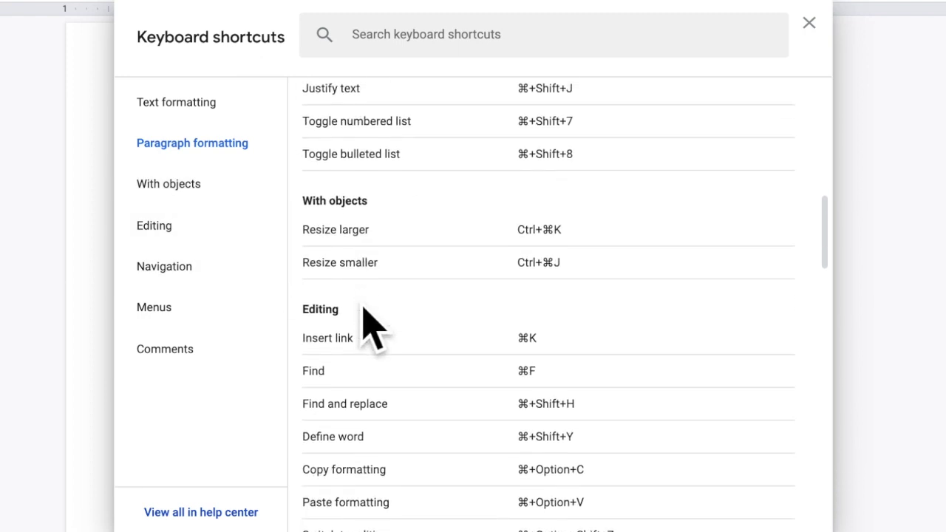
scroll(367, 326, down, 2)
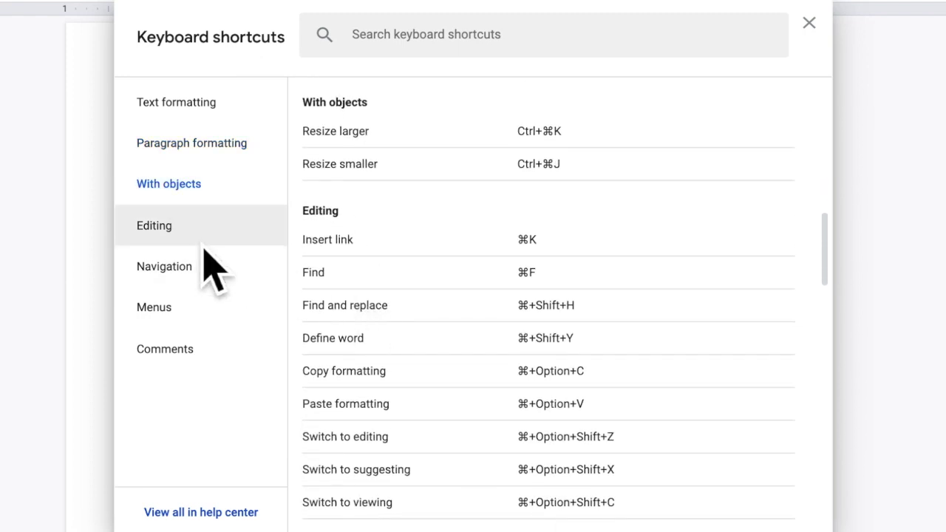
scroll(431, 270, down, 15)
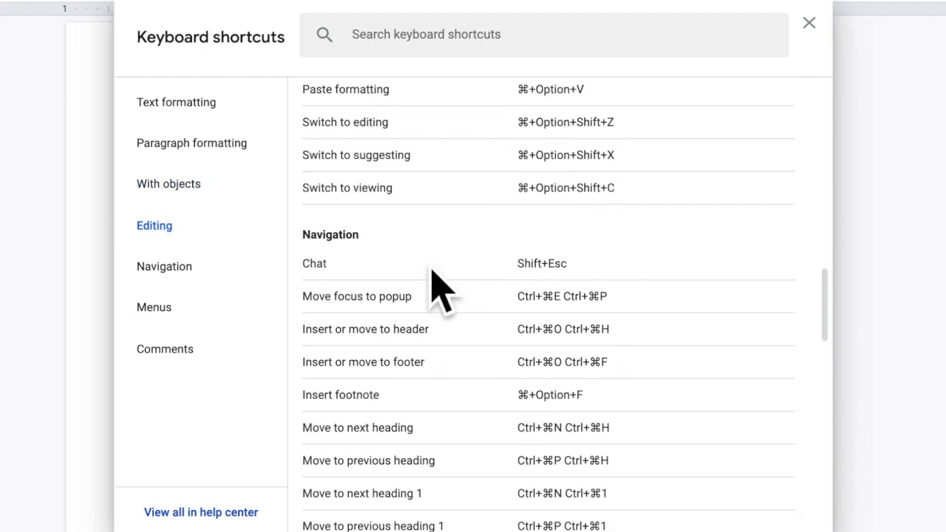
scroll(432, 271, down, 17)
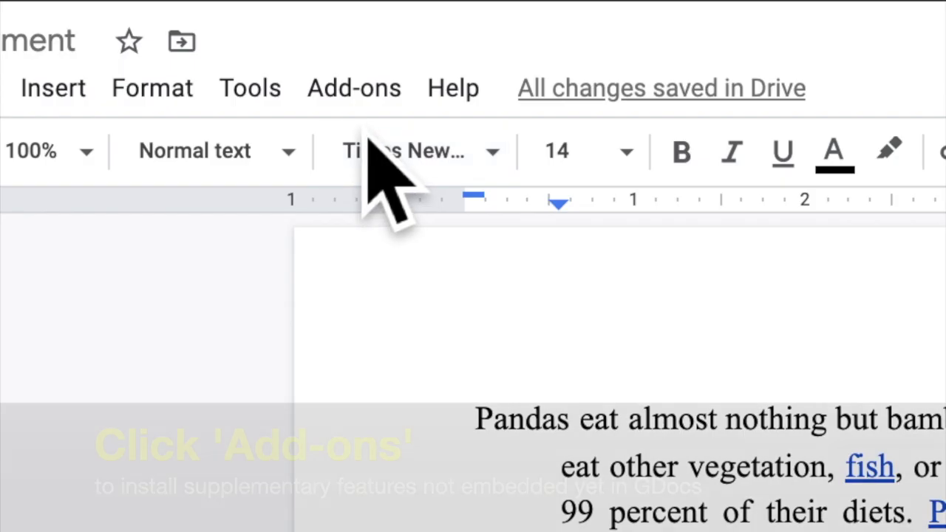
- Find MathType in the add-on marketplace and look over its details page
click(194, 39)
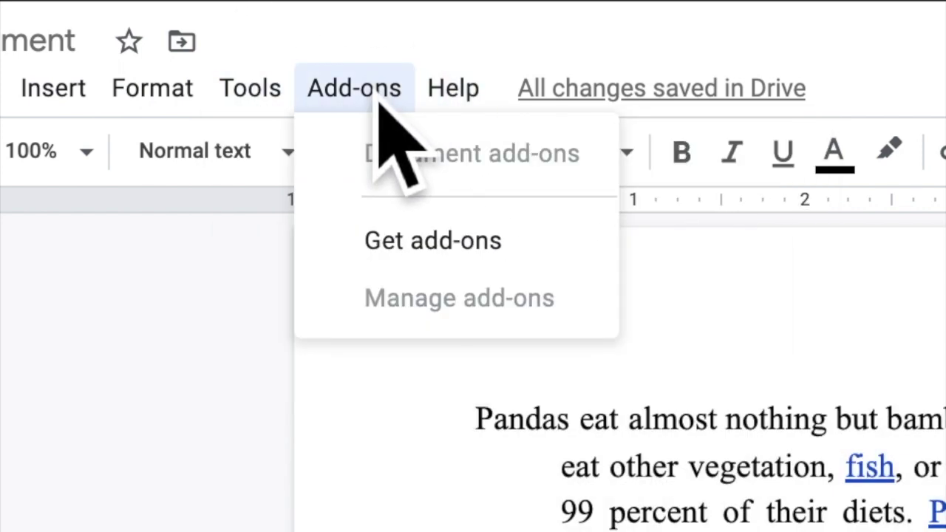
click(441, 249)
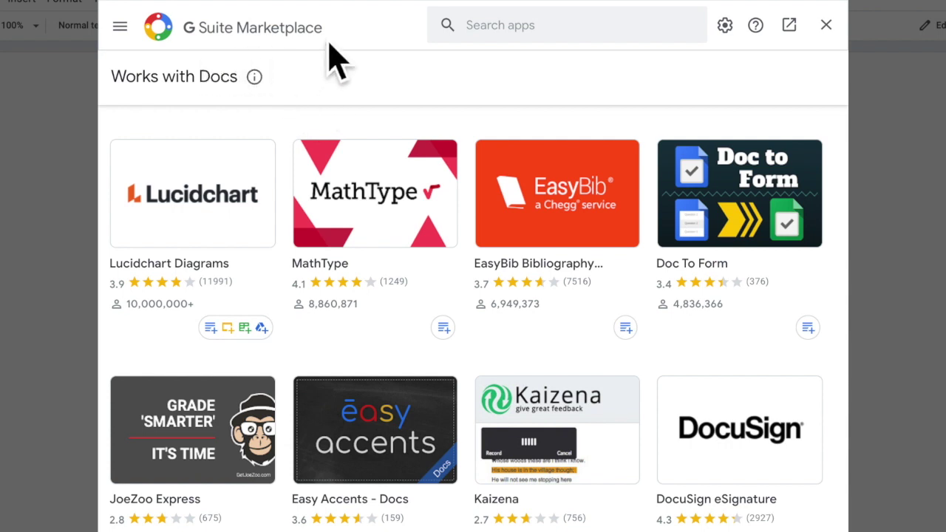
click(360, 231)
scroll(359, 231, down, 2)
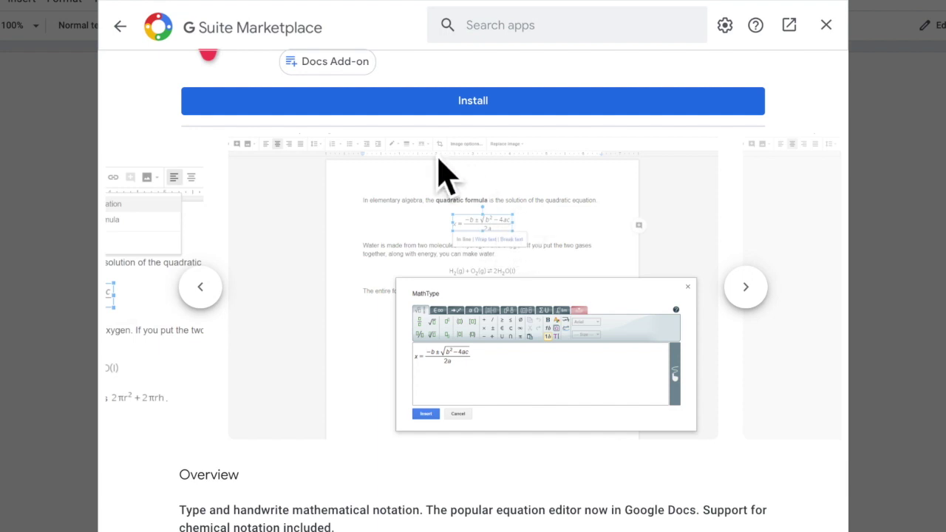
scroll(545, 306, up, 2)
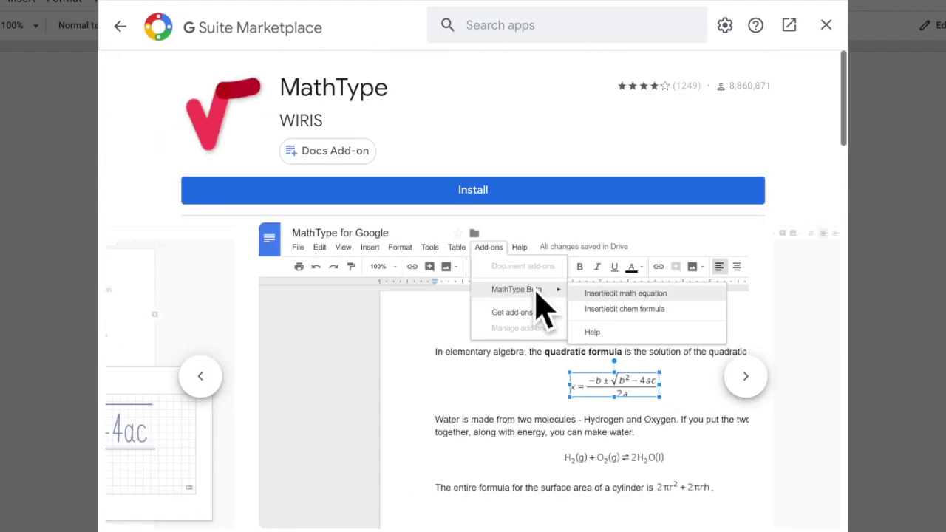
- Install MathType, authorizing it under the chosen account, and close the marketplace
click(442, 196)
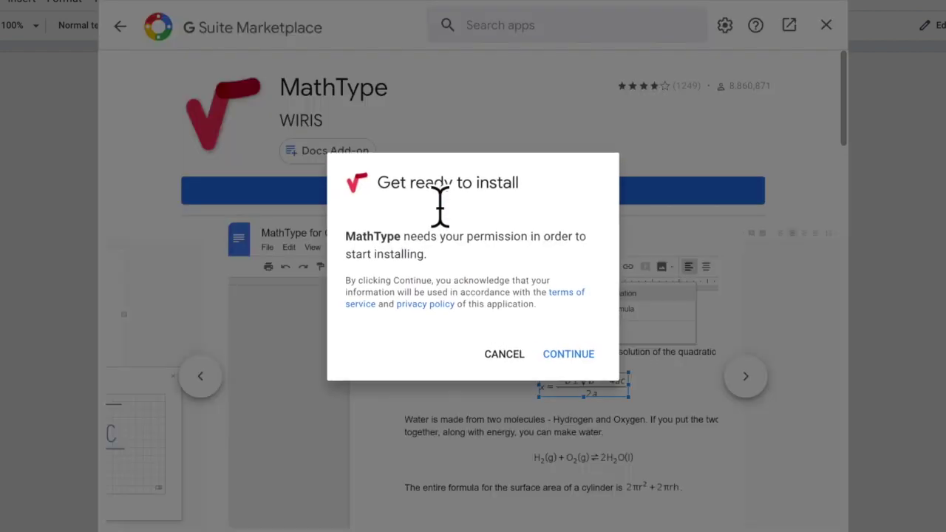
click(577, 360)
click(420, 269)
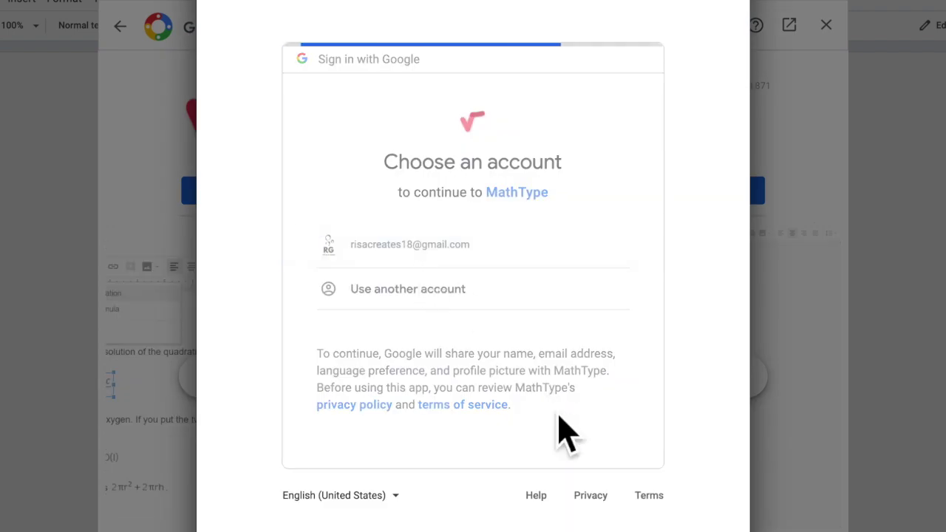
click(596, 516)
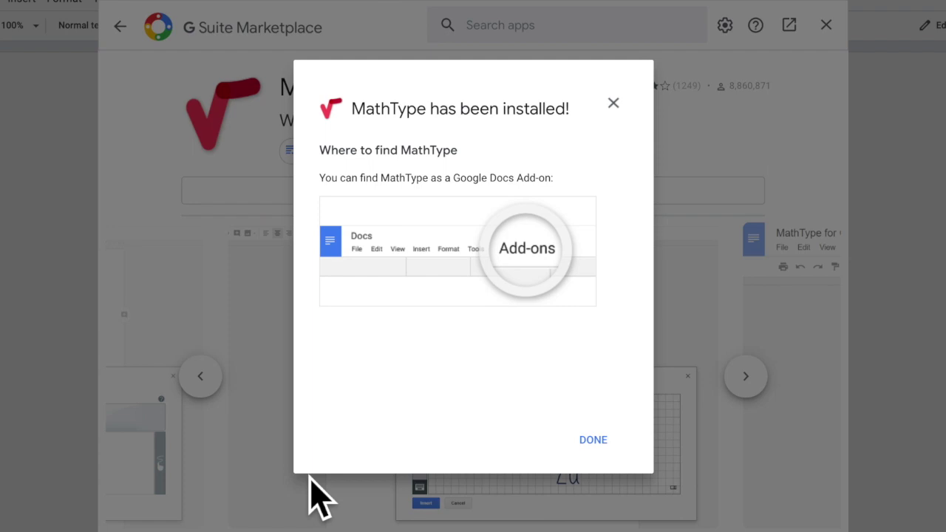
click(591, 437)
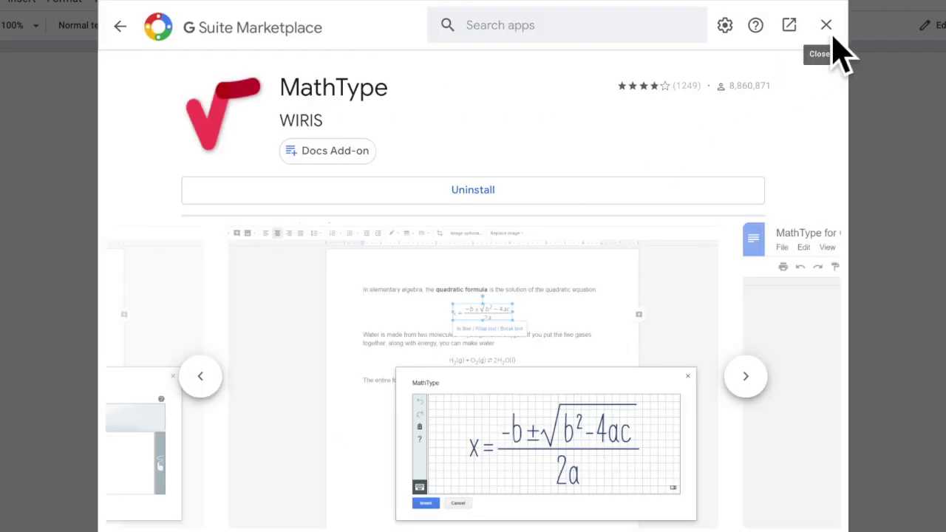
click(827, 28)
click(159, 90)
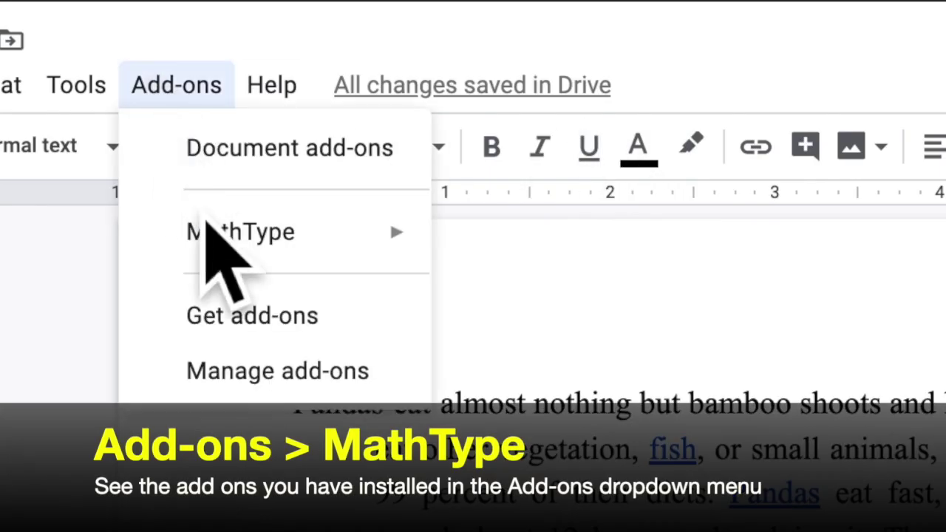
- Insert a MathType chemistry formula after 'what they eat.' and select it
mouse_move(218, 227)
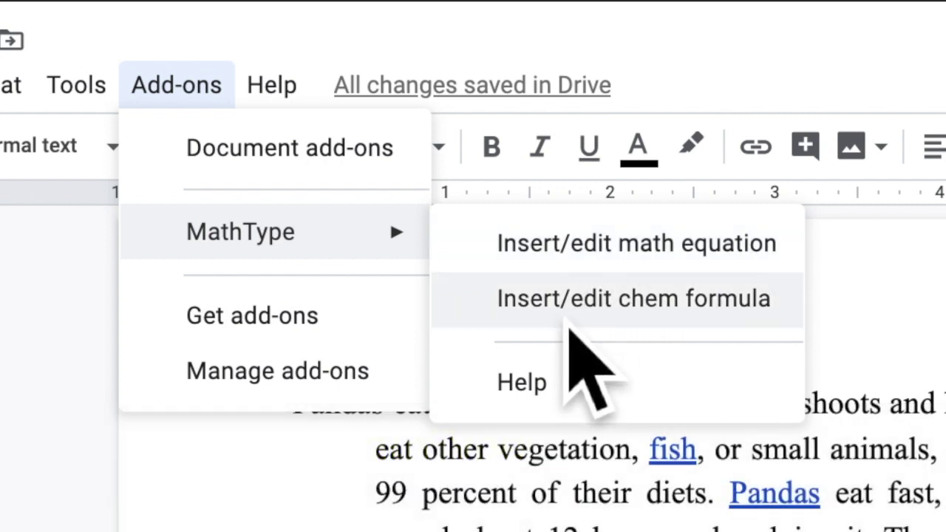
click(569, 325)
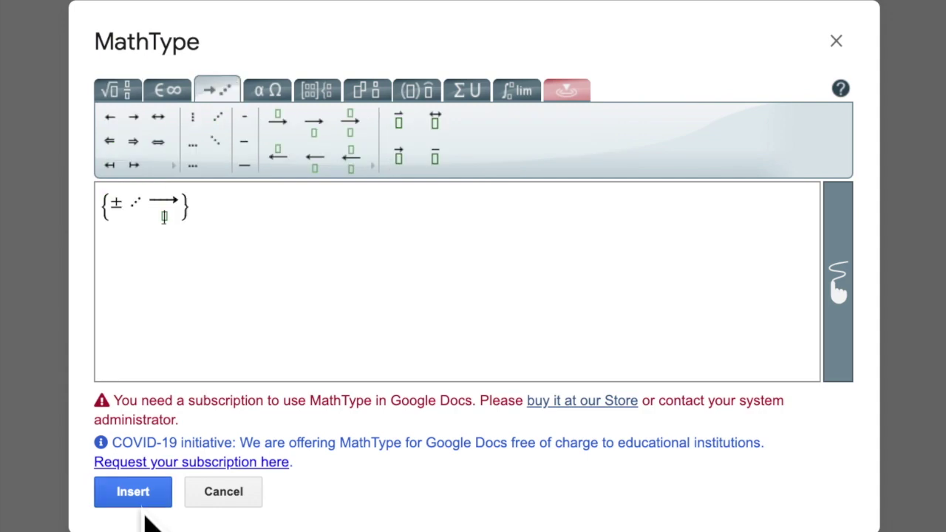
click(144, 506)
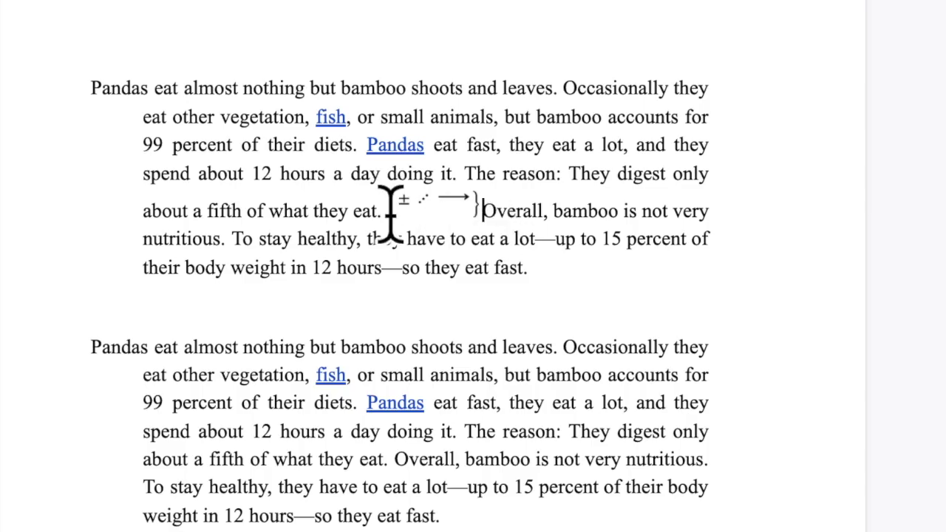
drag(389, 210, 491, 222)
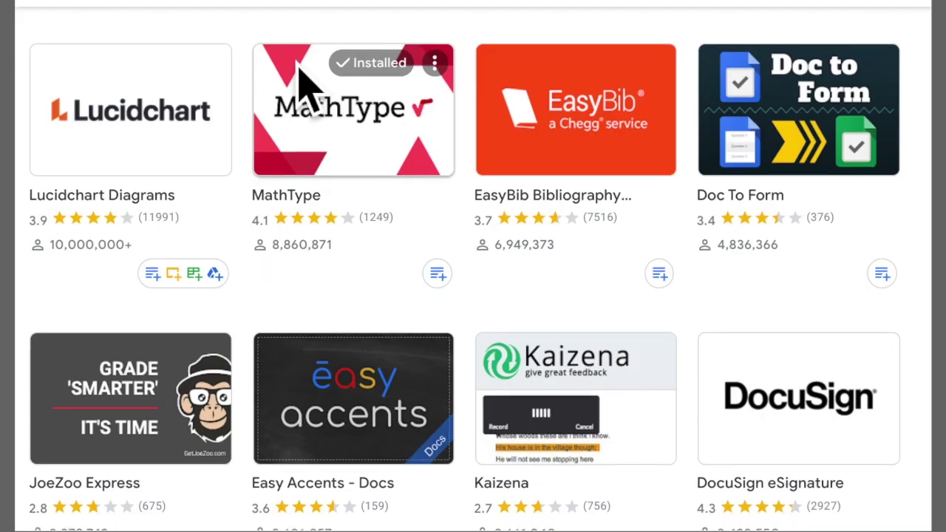
- Scroll through the marketplace's add-on gallery to browse other available add-ons
scroll(321, 89, down, 2)
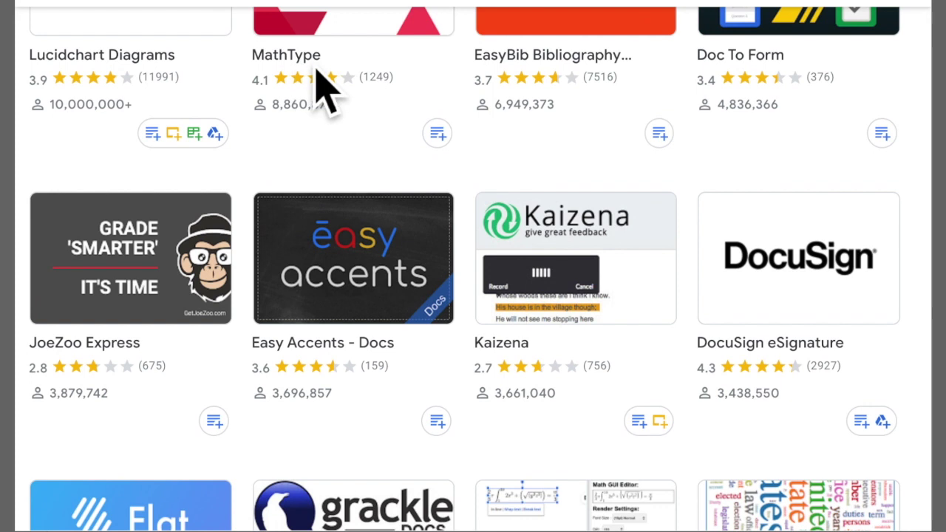
scroll(776, 362, down, 3)
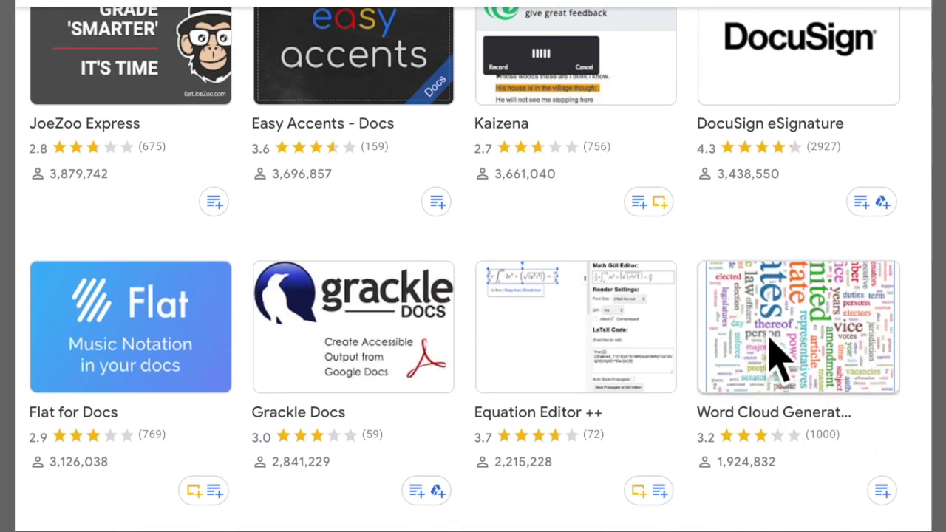
scroll(805, 340, down, 10)
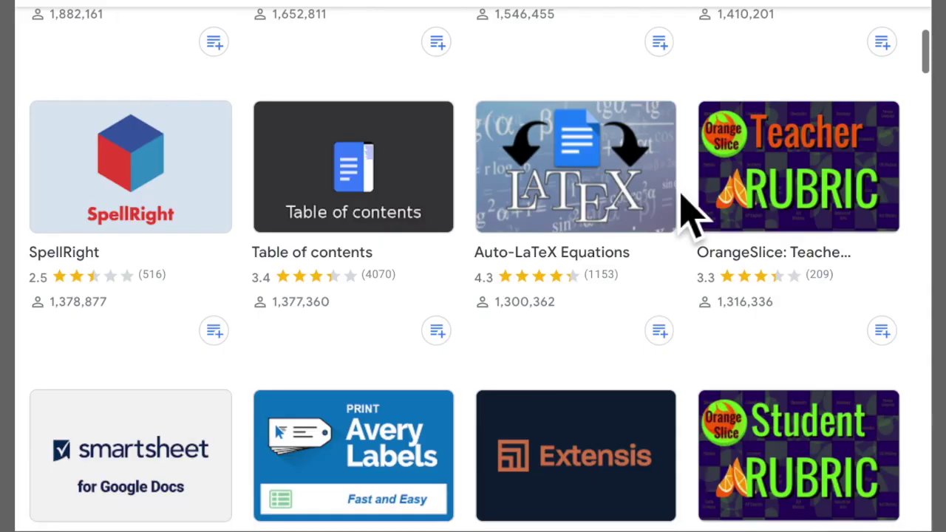
scroll(736, 230, down, 7)
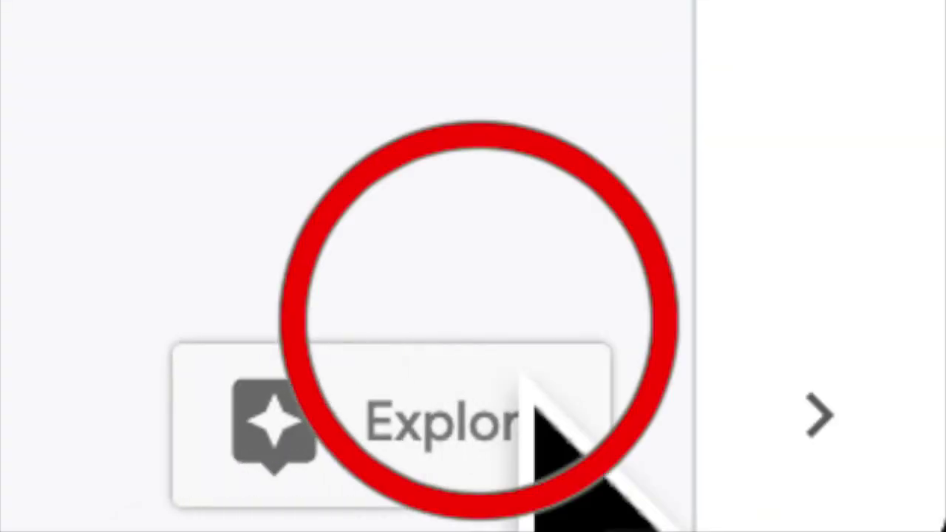
- Search the Explore panel for 'Panda'
click(527, 386)
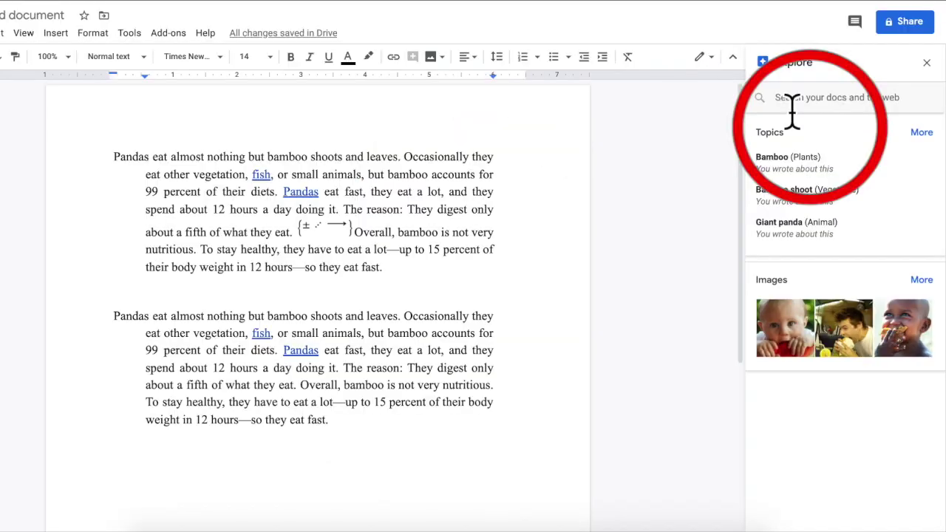
click(792, 111)
text(Pandas)
key(Return)
key(BackSpace)
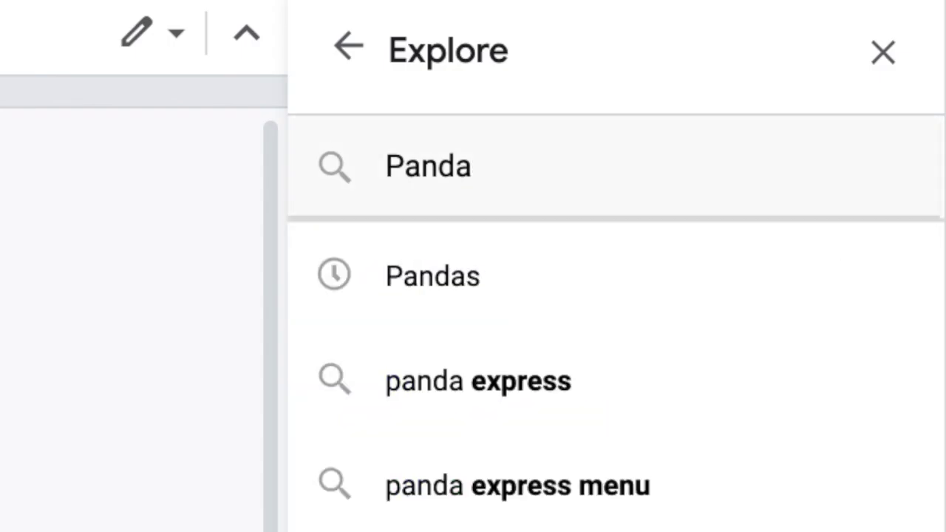
key(Return)
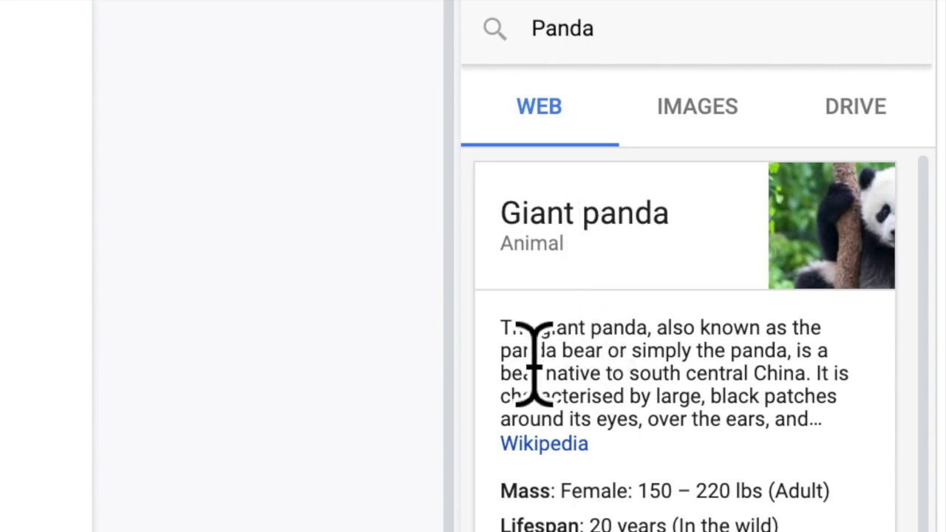
- Paste the Wikipedia giant panda description from Explore below the second panda paragraph
scroll(528, 379, down, 4)
scroll(528, 378, up, 3)
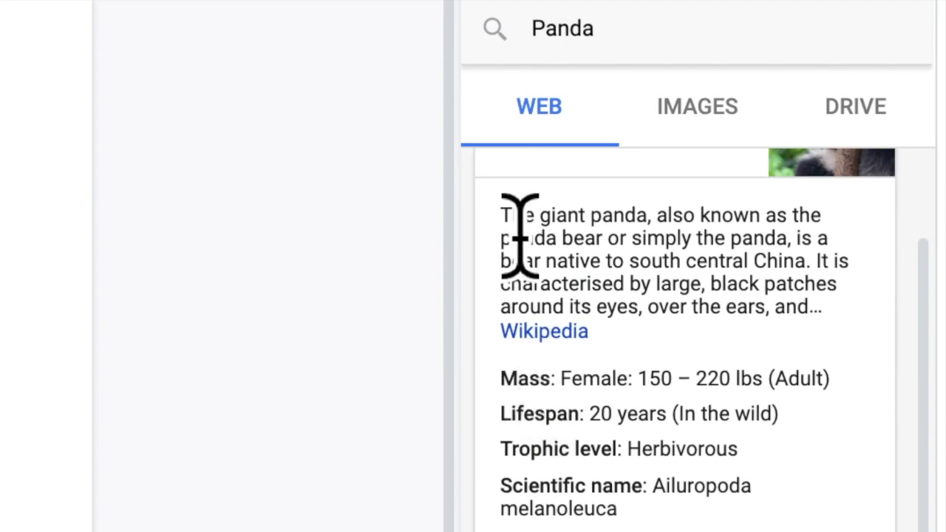
drag(502, 219, 854, 318)
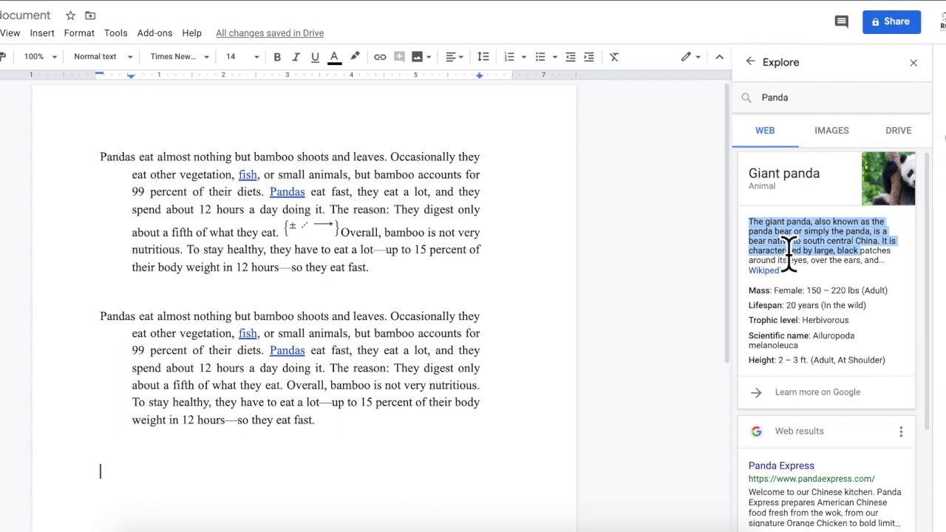
click(206, 476)
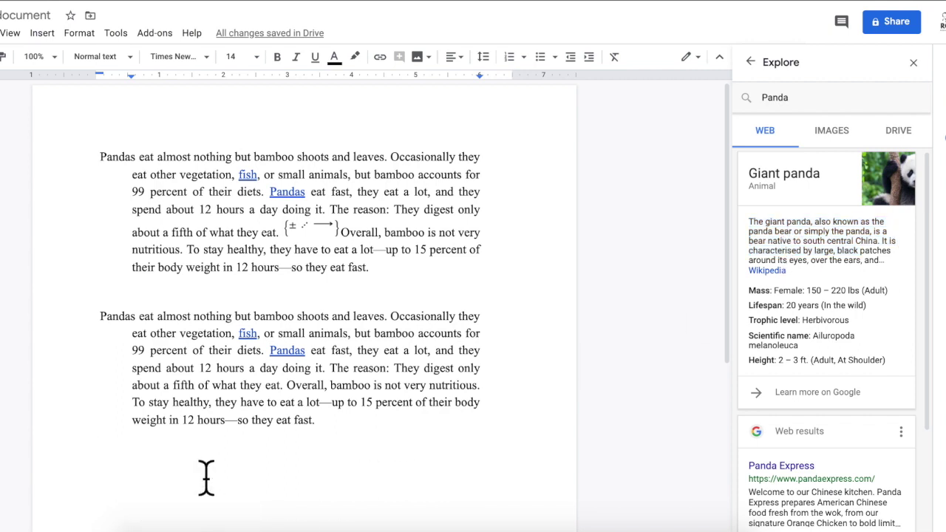
text(The giant panda, also known as the panda bear or simply the panda, is a bear native to south central China. It is characterised by large, black)
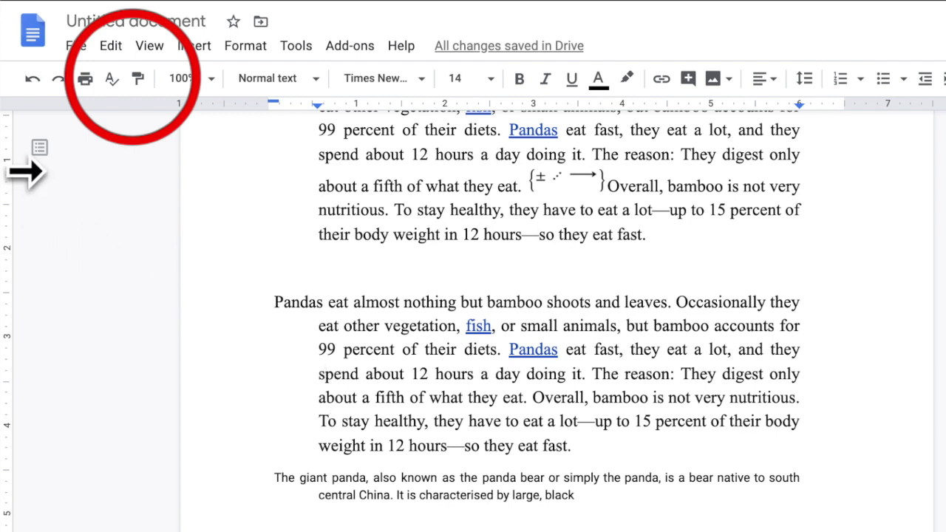
- Paint the body text's formatting onto the pasted paragraph and place the first Explore panda photo above it
click(138, 78)
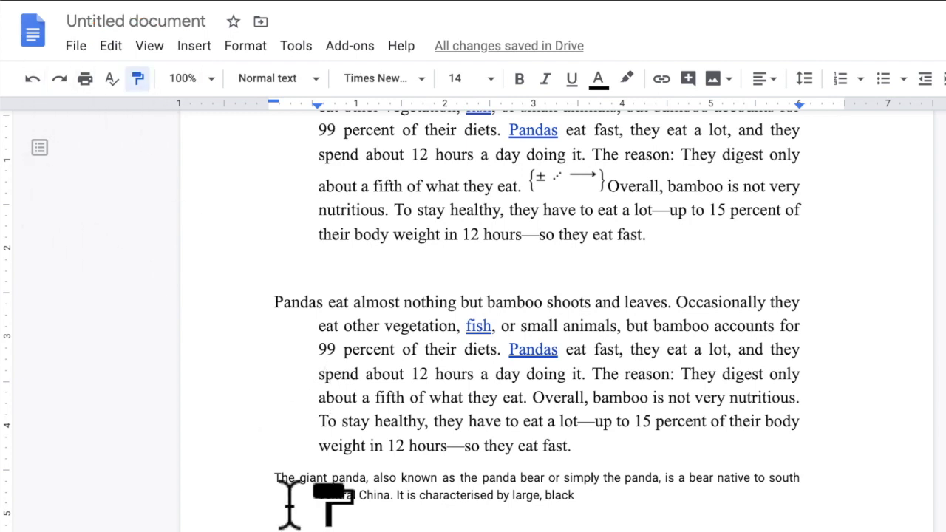
drag(287, 484, 663, 524)
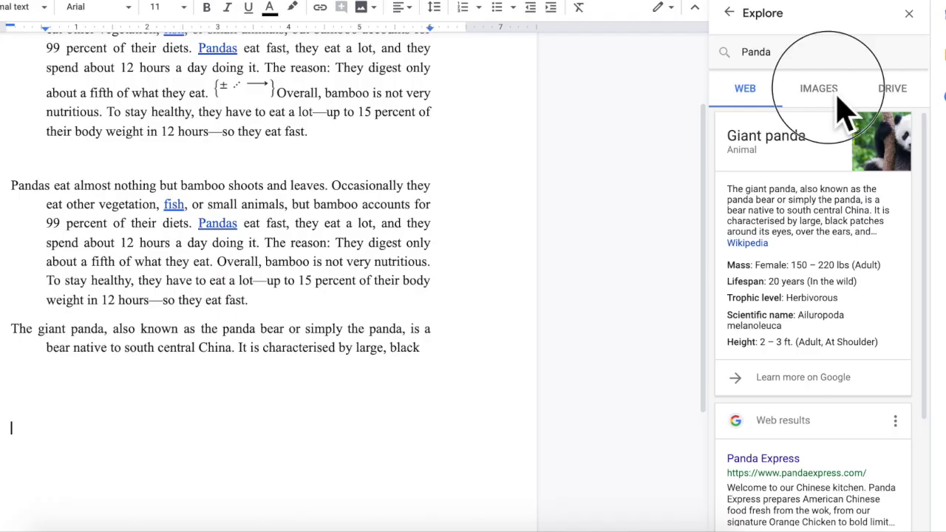
click(828, 93)
drag(761, 181, 374, 331)
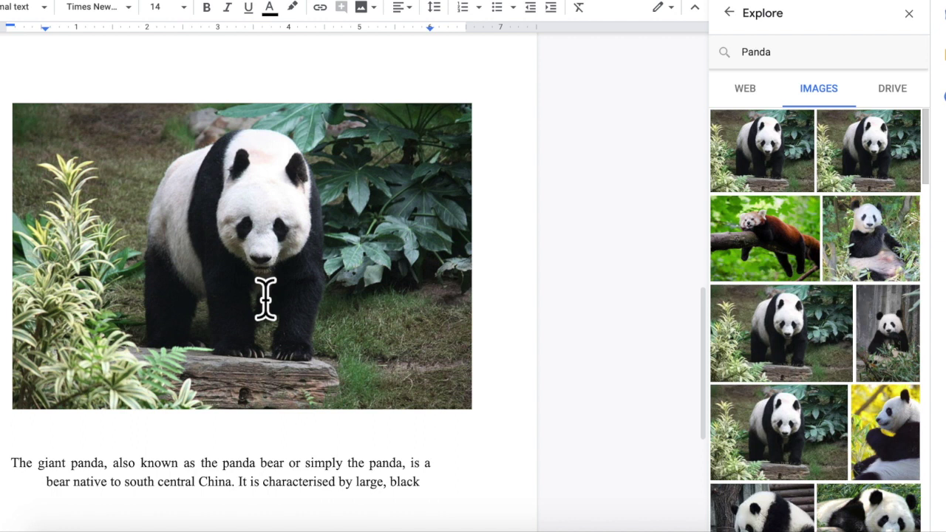
click(266, 290)
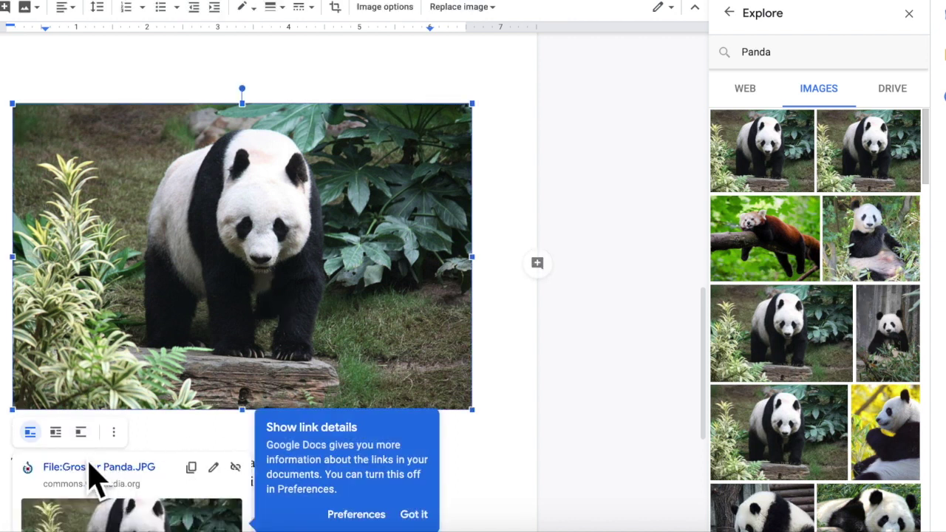
click(195, 433)
- Switch Explore back to web results and select the giant panda paragraph text
scroll(537, 250, down, 1)
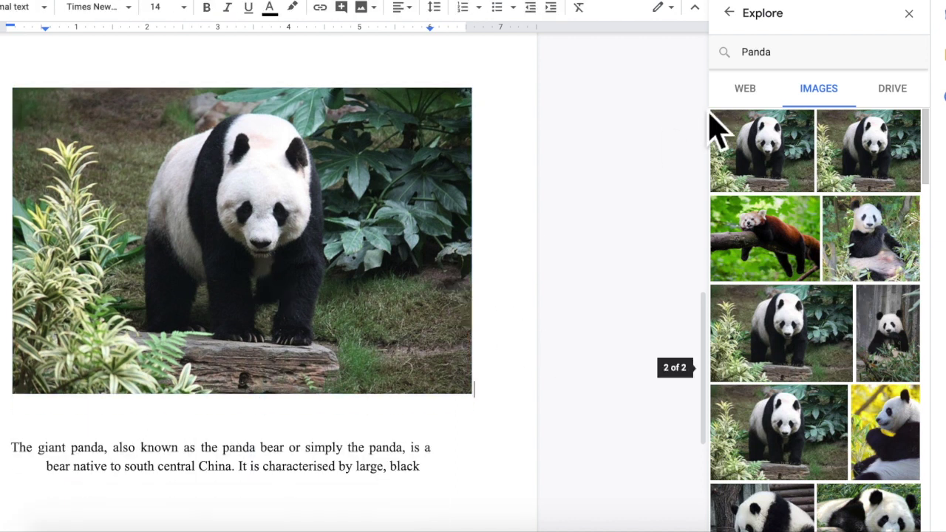
click(730, 25)
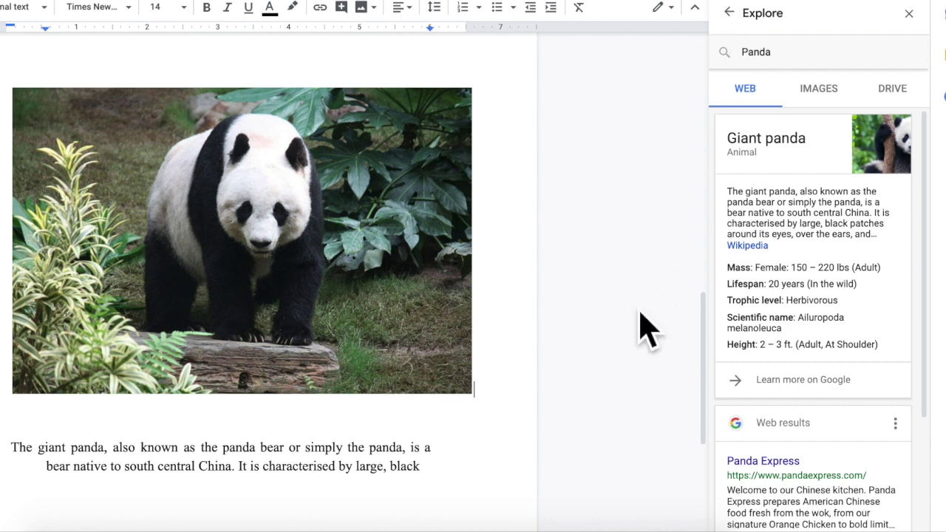
scroll(346, 436, down, 3)
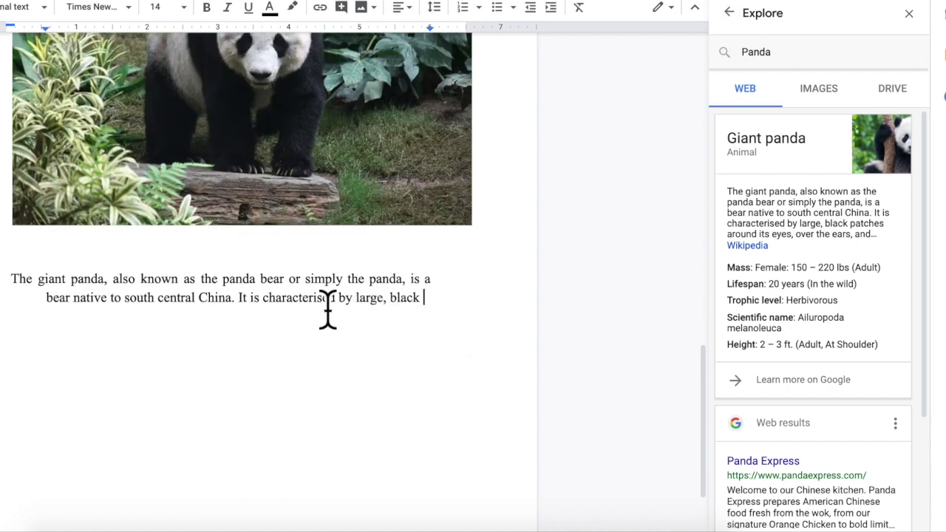
drag(11, 279, 433, 320)
click(809, 61)
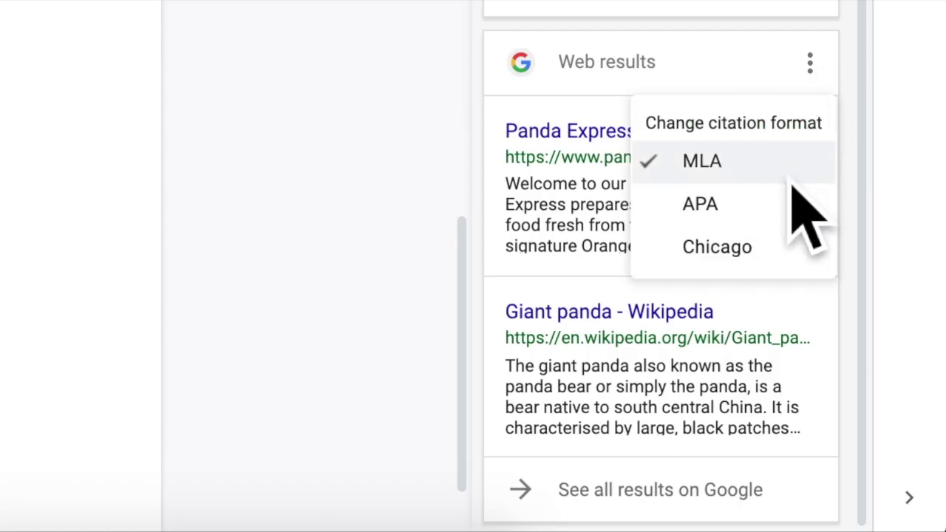
- Set the citation format to MLA and cite 'Giant panda - Wikipedia' as footnote 1, then select the footnote
click(773, 257)
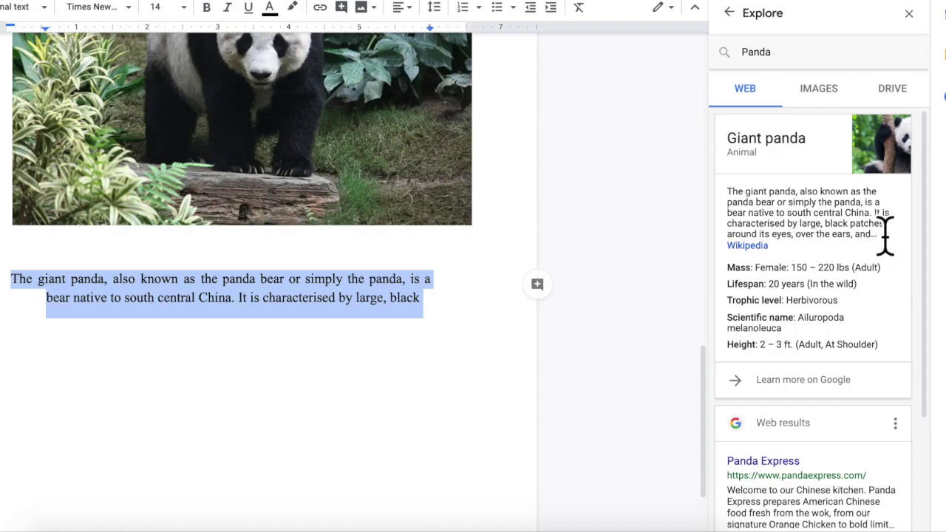
scroll(815, 138, down, 2)
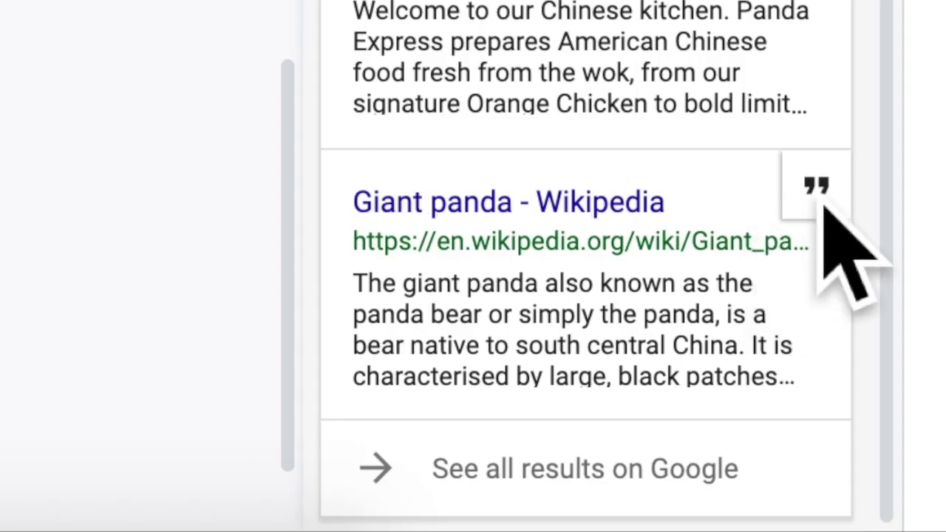
click(890, 263)
click(732, 204)
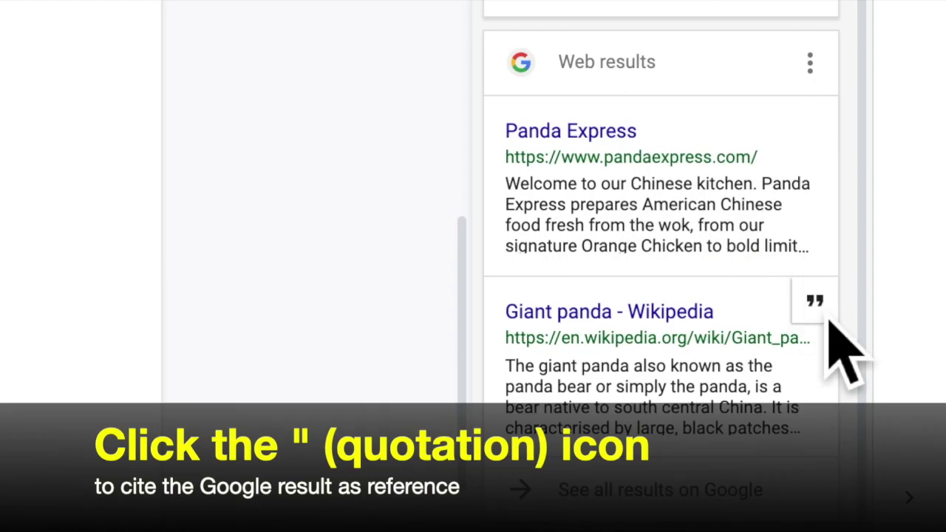
click(817, 301)
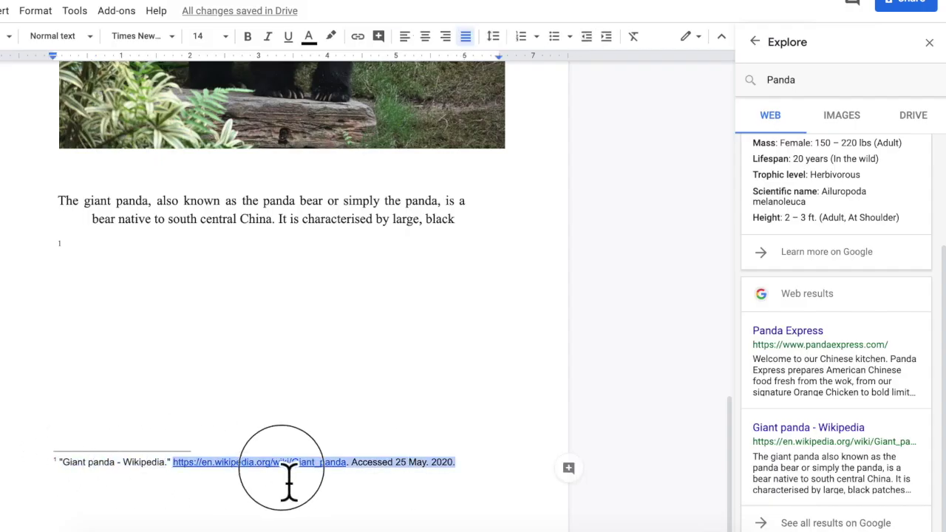
drag(60, 443, 346, 468)
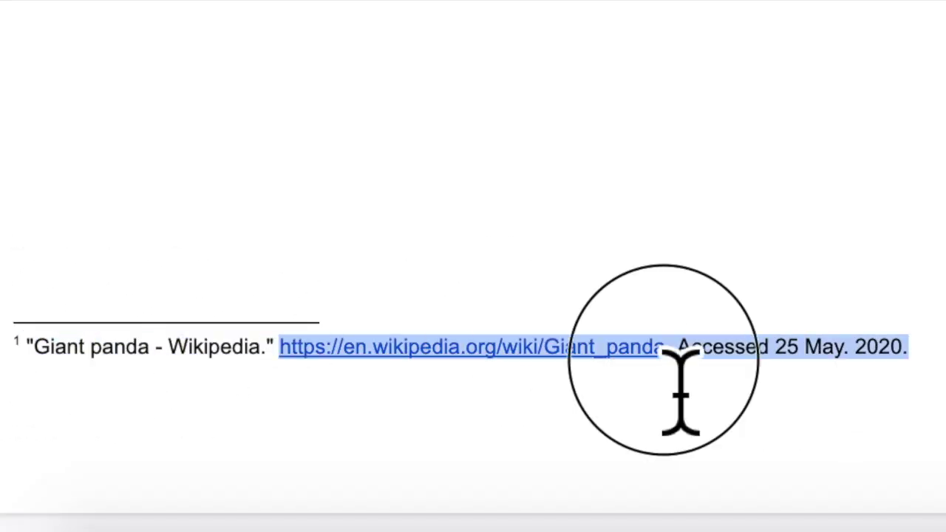
drag(680, 384, 1, 359)
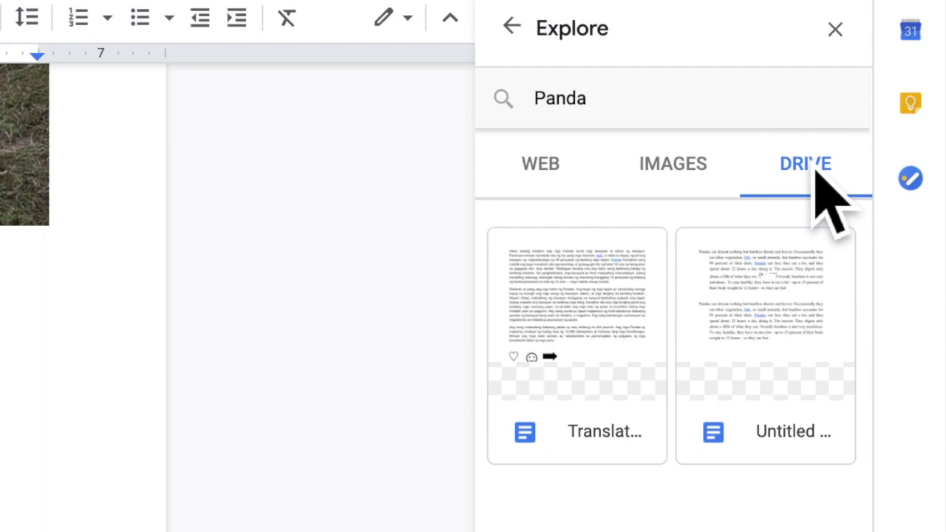
- Switch Explore to Drive results for 'Panda', listing the translated copy and an untitled document
click(627, 120)
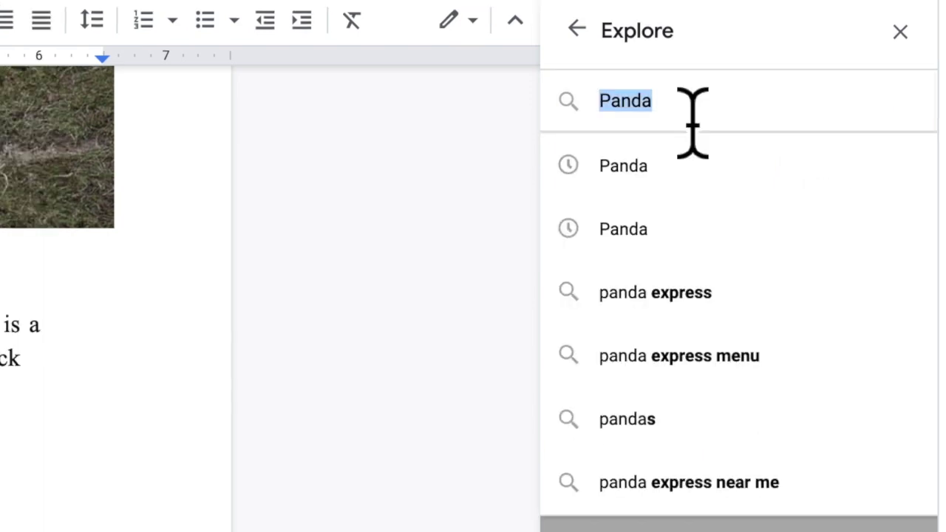
click(407, 278)
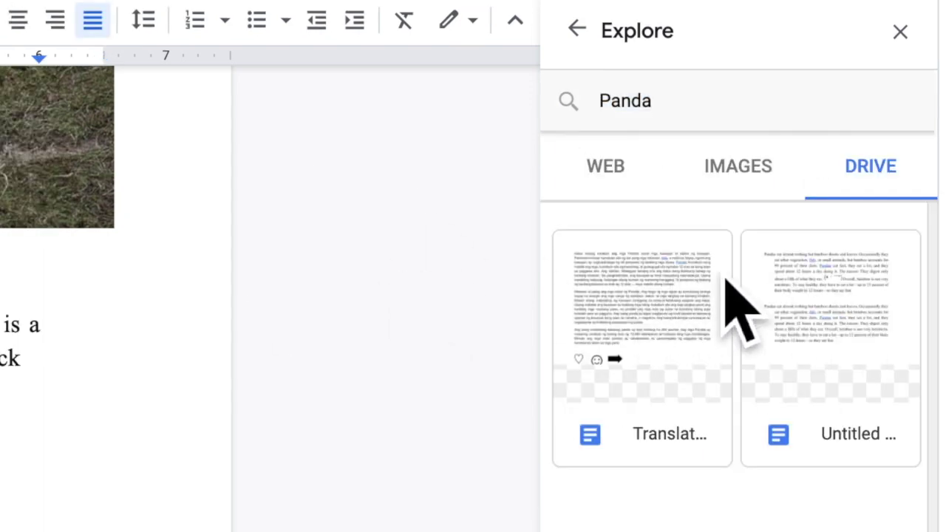